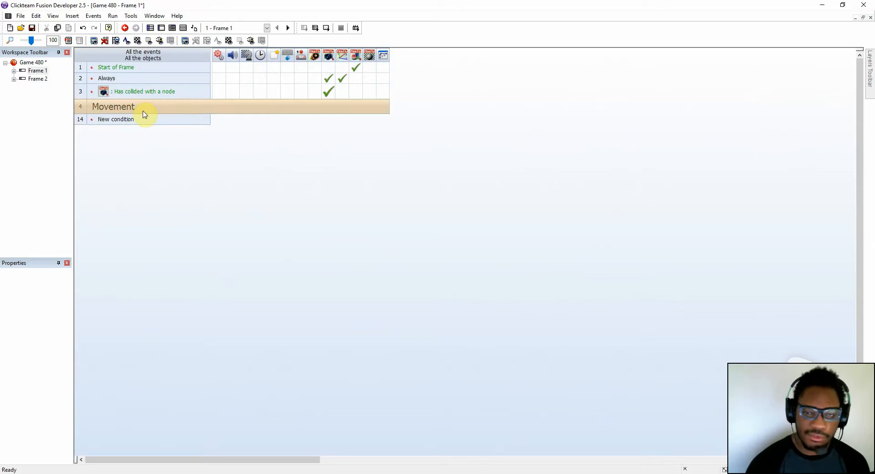
Step: Review Frame 1's events as a full list of actions, then its layout
left_click(183, 28)
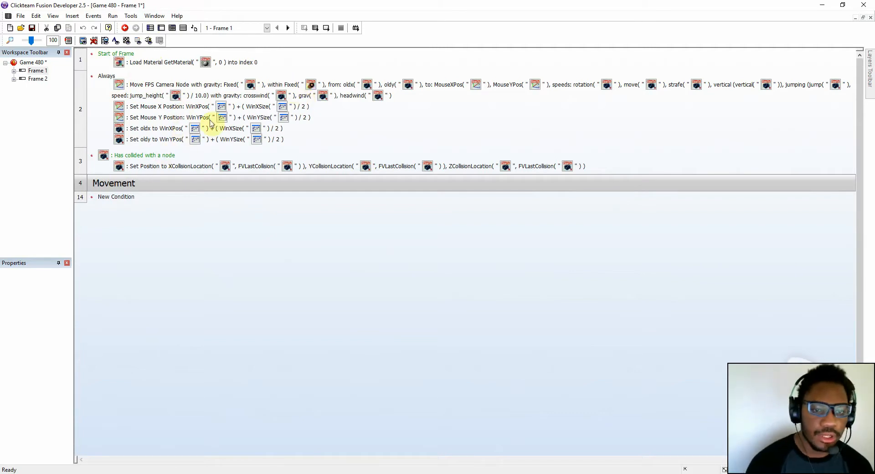
left_click(171, 28)
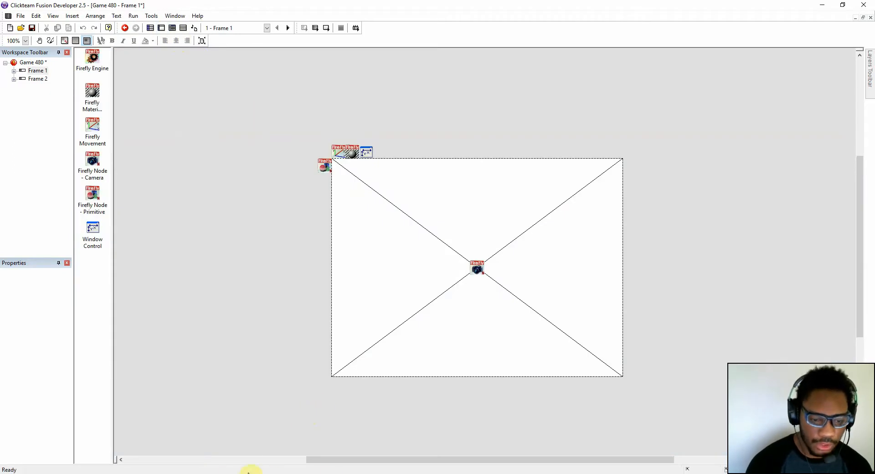
Step: Switch to the Launcher folder, look over the resolution executables, and view the contents of the data file inside the data folder
key("alt+Tab")
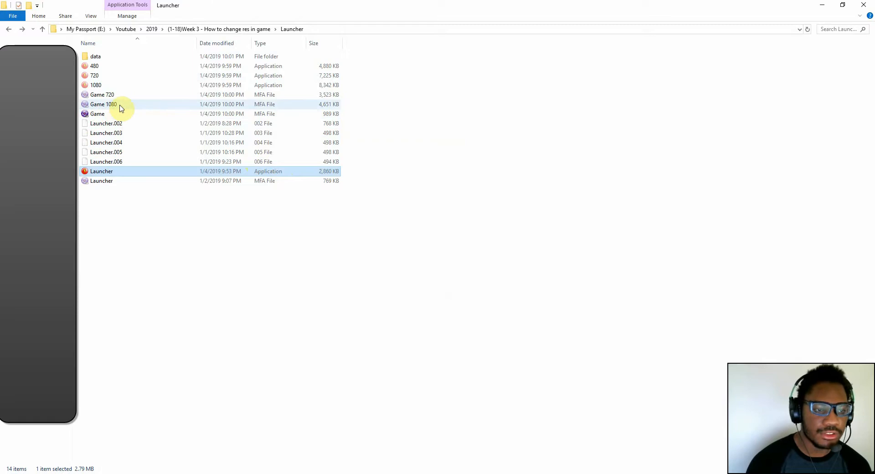
left_click(114, 68)
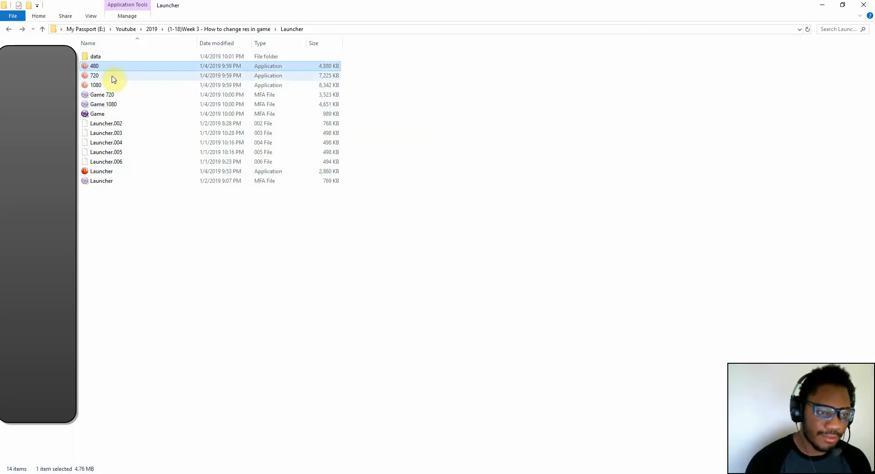
left_click(113, 85)
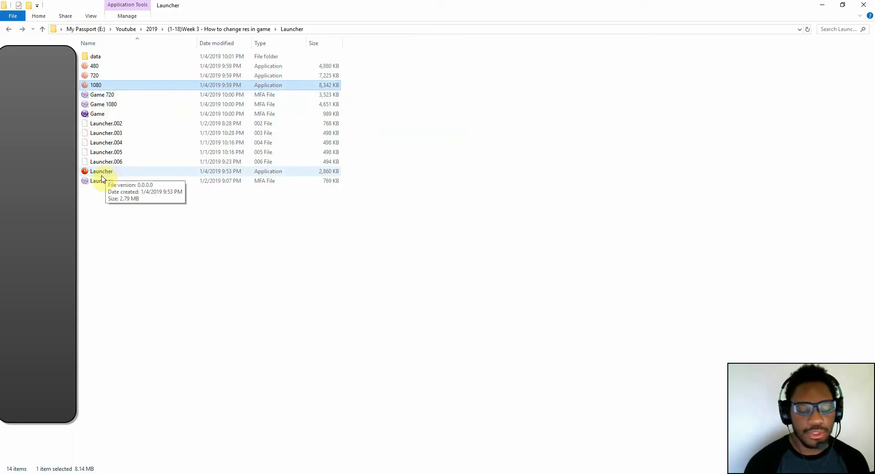
double_click(110, 58)
left_click(109, 58)
double_click(109, 59)
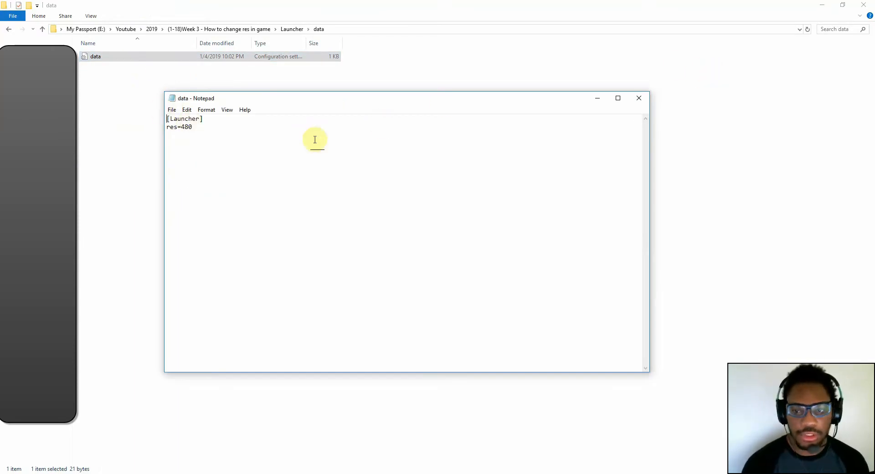
left_click(639, 98)
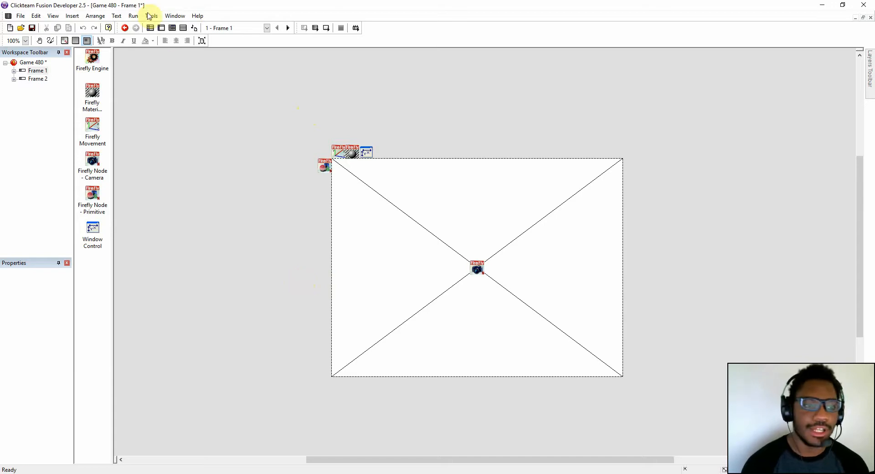
Step: Return to Fusion, bring up Frame 1's event grid, and test-run the game before ending the run
left_click(183, 27)
right_click(182, 33)
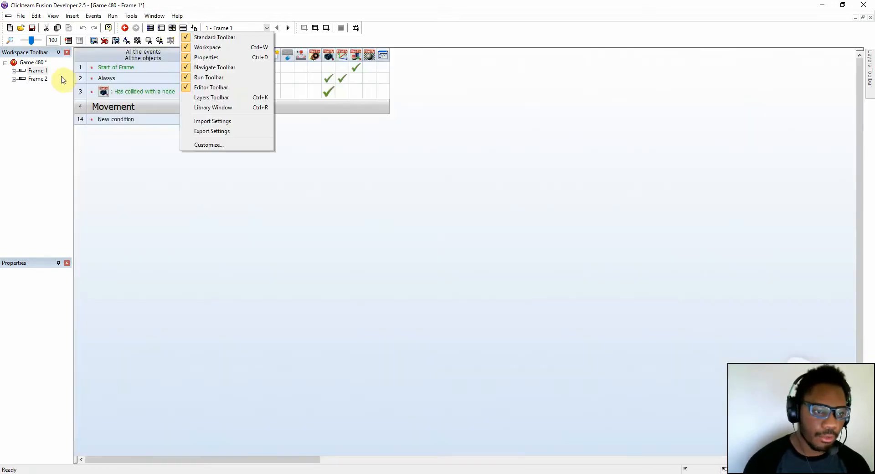
left_click(38, 71)
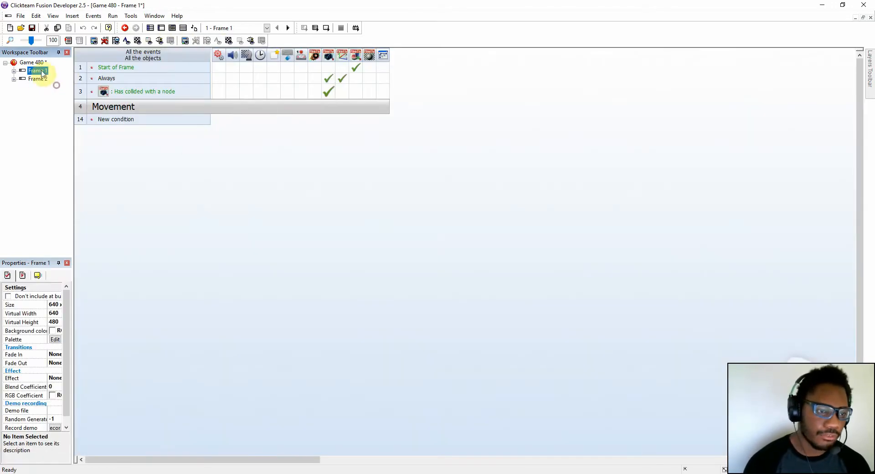
left_click(314, 27)
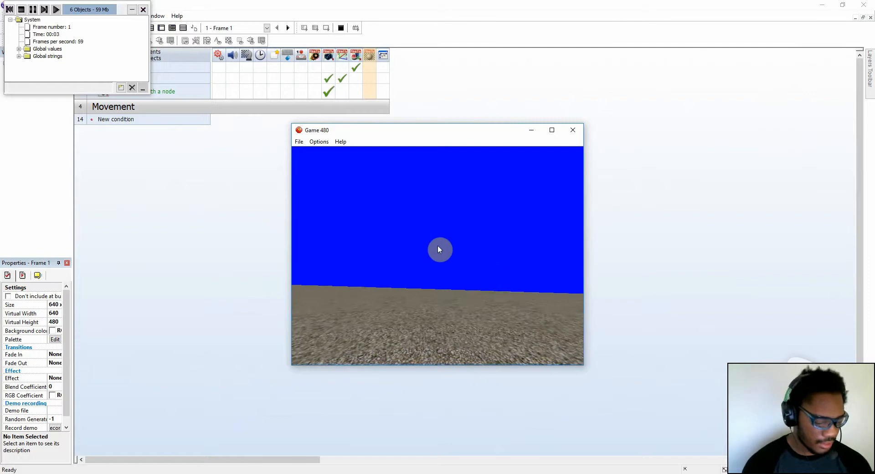
key("Escape")
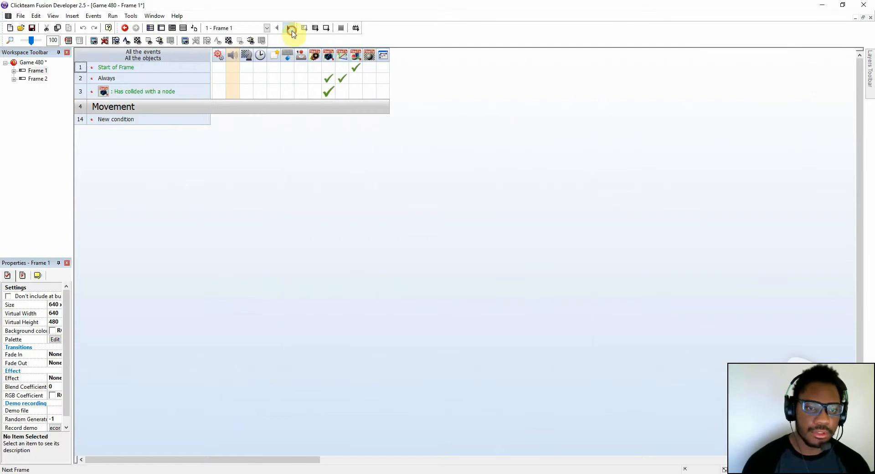
Step: Check Frame 2's layout and event grid, and return to Frame 1's events
left_click(288, 28)
left_click(160, 28)
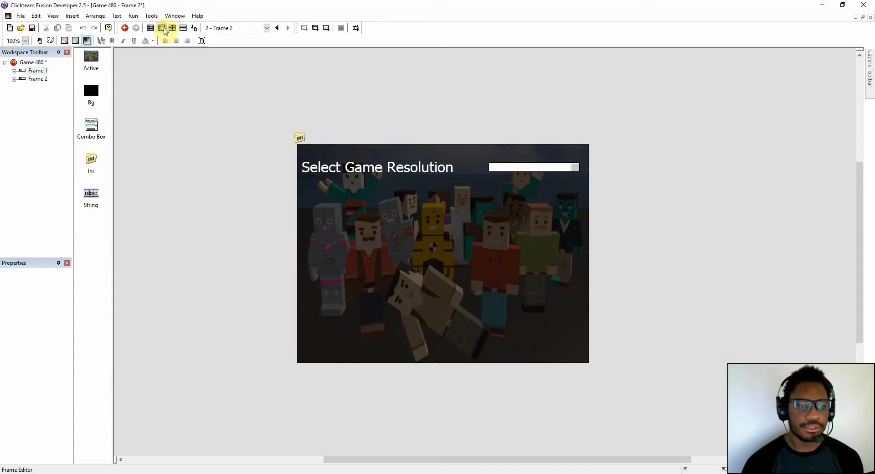
left_click(172, 28)
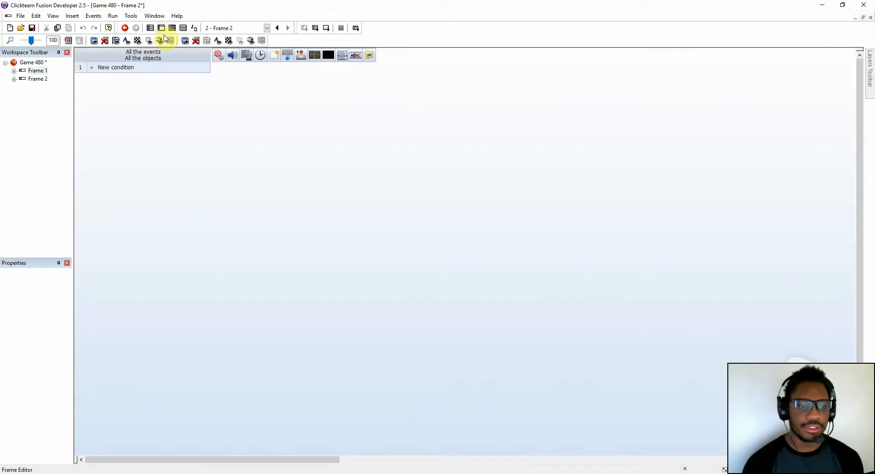
left_click(279, 28)
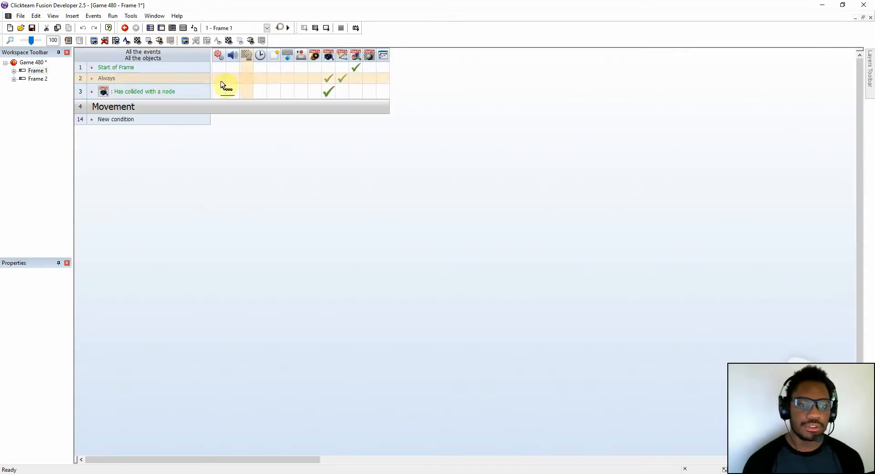
Step: Add an "Upon pressing Escape" event to Frame 1 that ends the application
left_click_drag(125, 119, 118, 124)
left_click(118, 124)
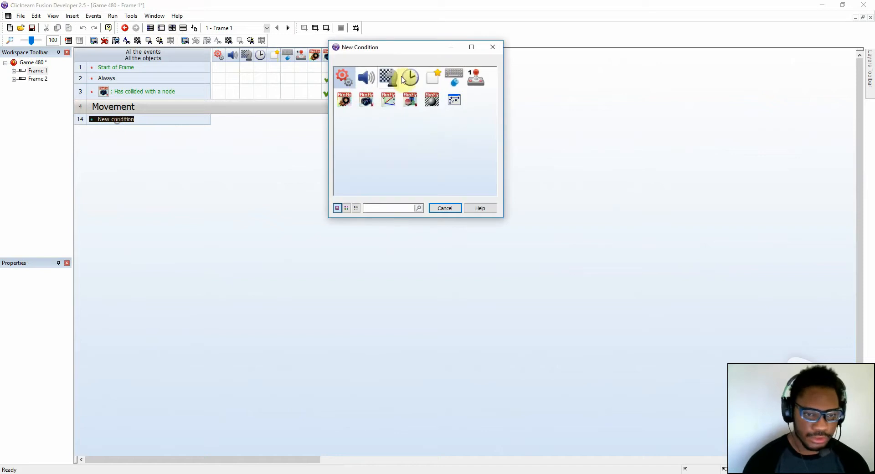
left_click(454, 75)
mouse_move(494, 80)
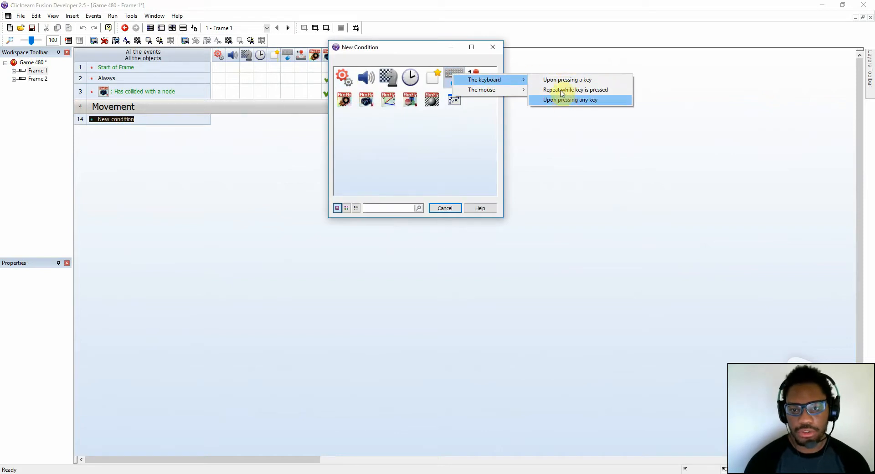
left_click(559, 83)
key("Escape")
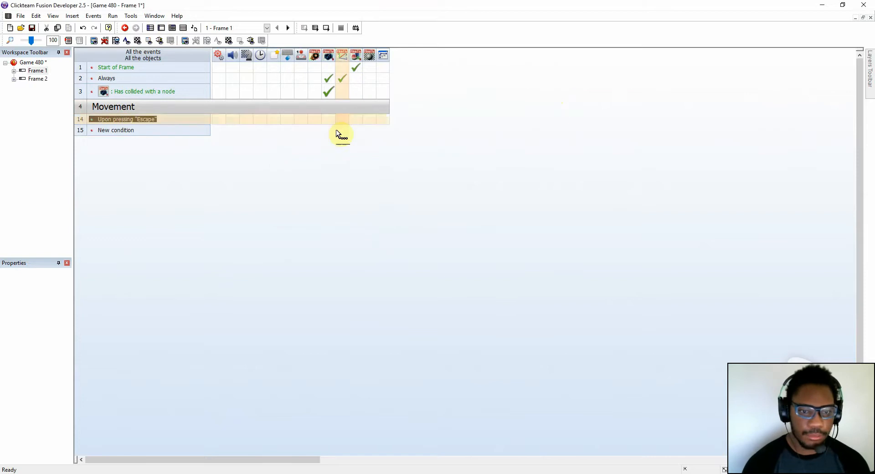
right_click(246, 122)
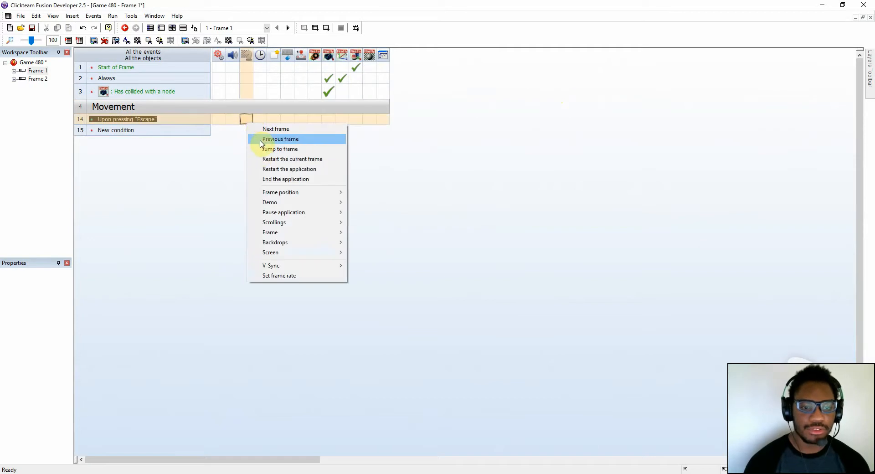
left_click(259, 178)
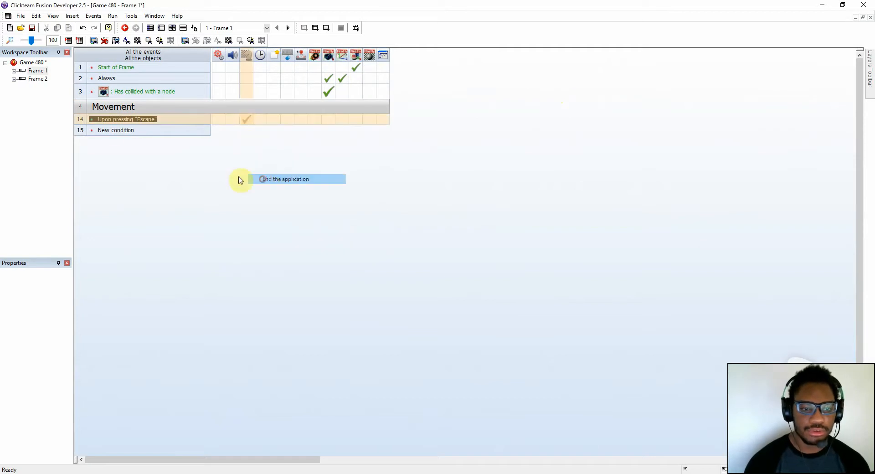
Step: Duplicate the Escape condition as a new event, change its key to P, and make it jump to Frame 2
left_click_drag(113, 118, 117, 131)
double_click(117, 131)
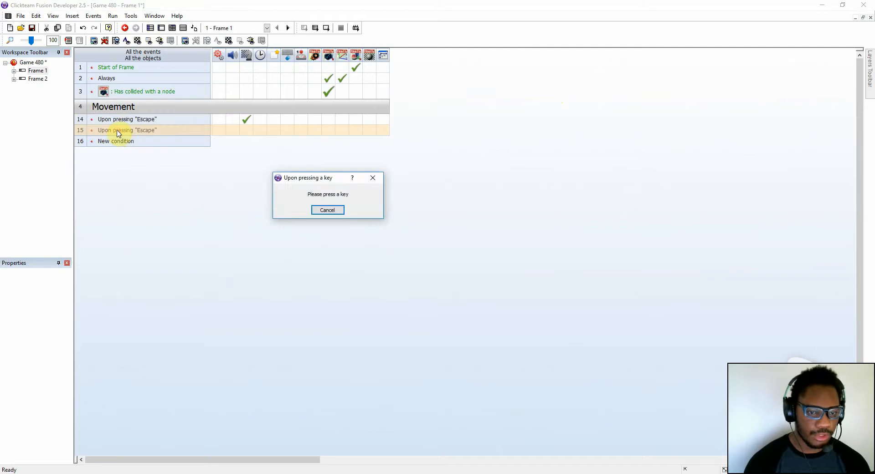
key("p")
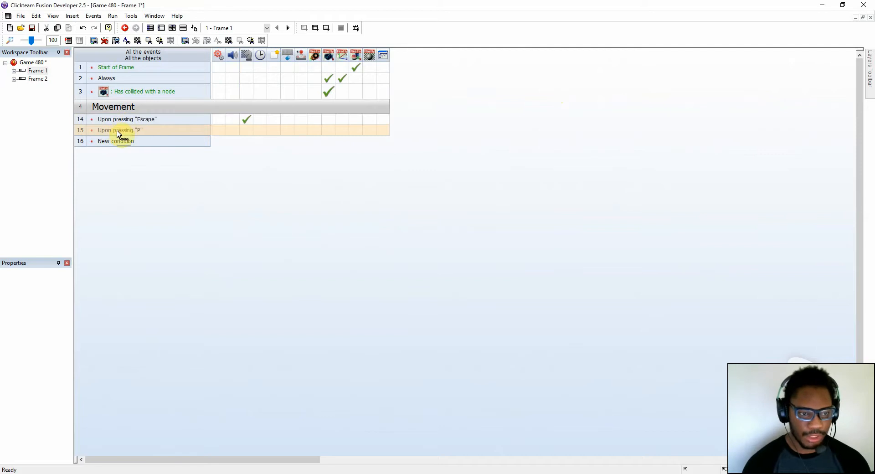
right_click(247, 132)
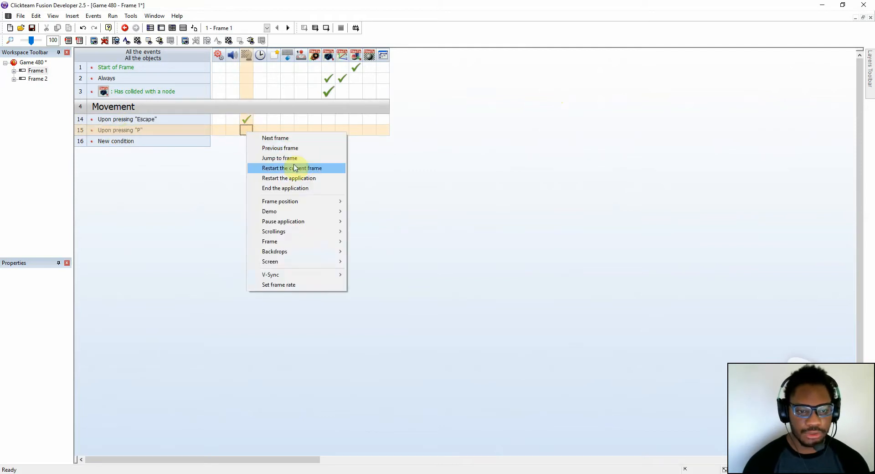
left_click(294, 160)
double_click(101, 91)
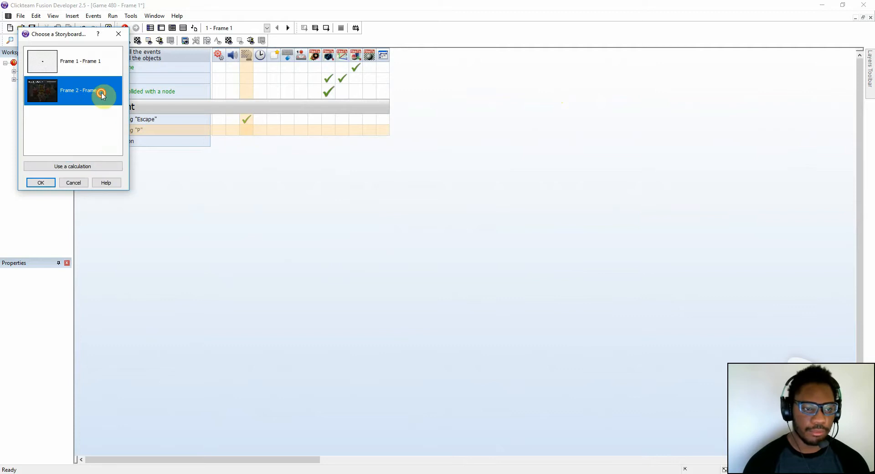
Step: Add a Start of Frame condition to Frame 2's events
left_click(288, 28)
left_click(240, 108)
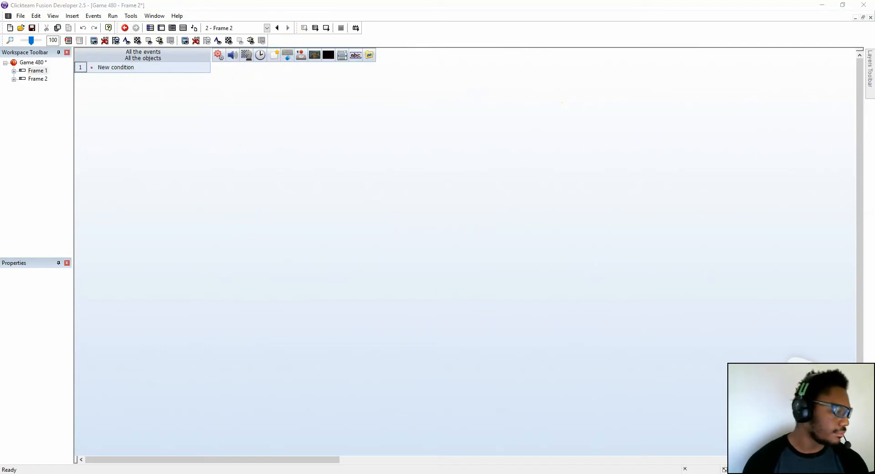
double_click(117, 70)
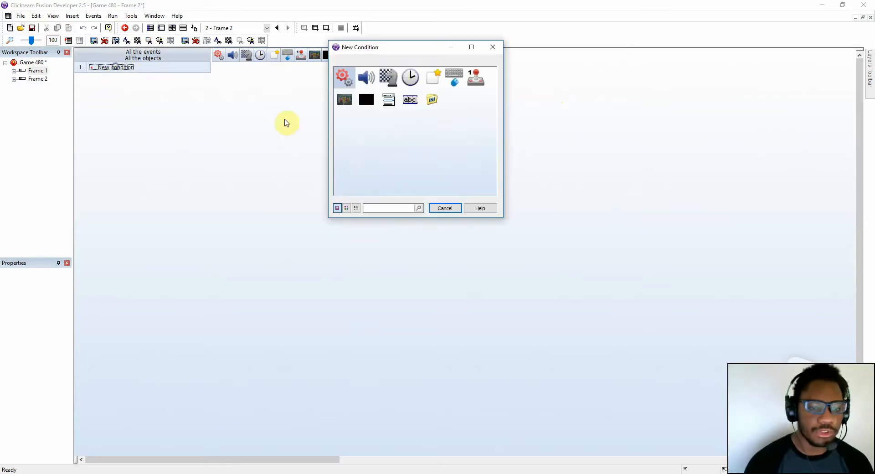
left_click(409, 78)
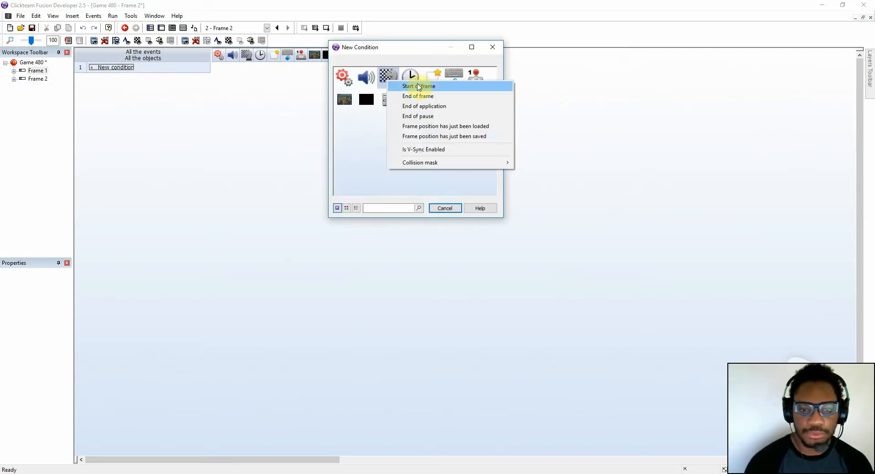
left_click(418, 86)
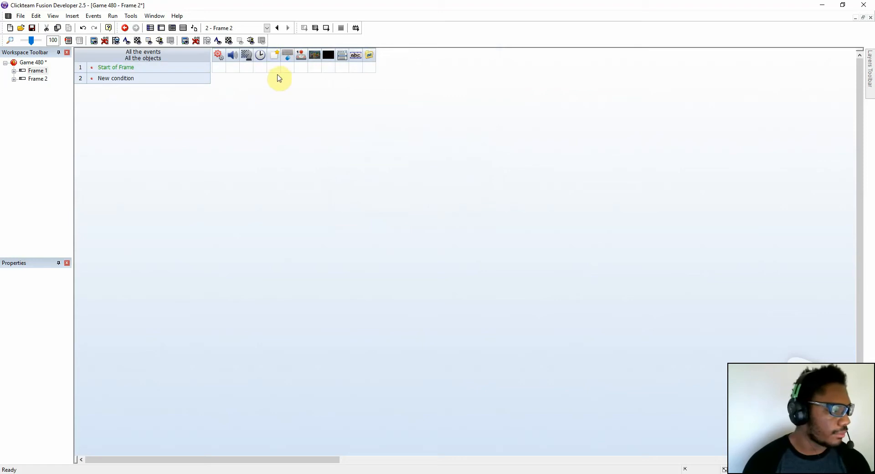
Step: Make the Start of Frame event set the Ini object's current file to Apppath$ + "\data\data.ini"
left_click(370, 68)
left_click(414, 73)
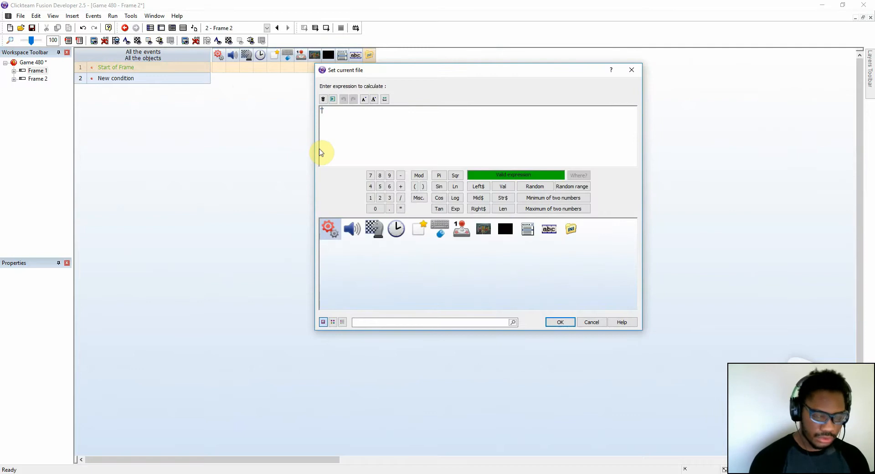
key("BackSpace")
key("BackSpace")
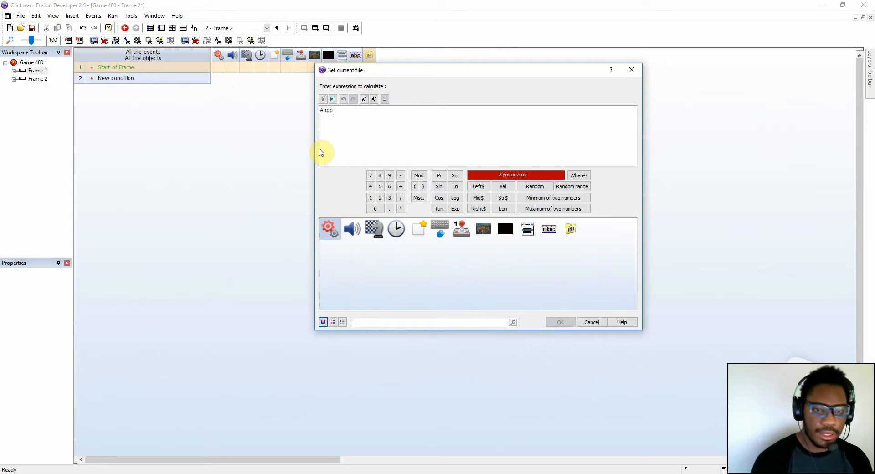
type("Apppath$")
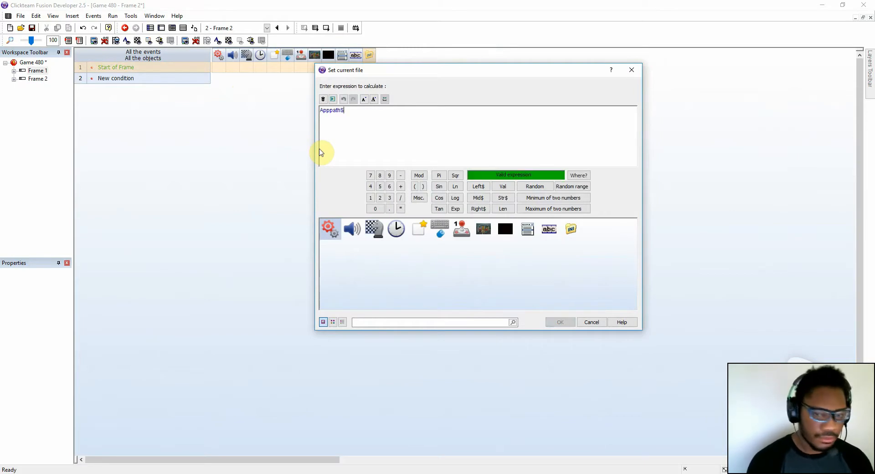
type(" + \"\"")
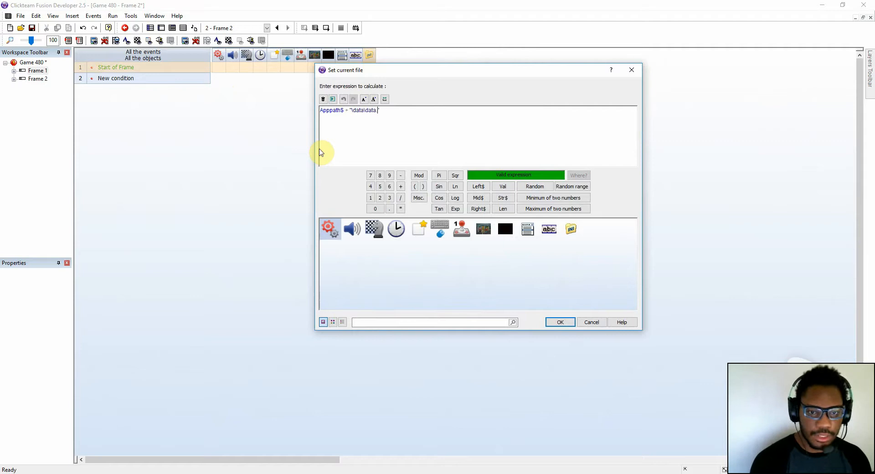
key("Return")
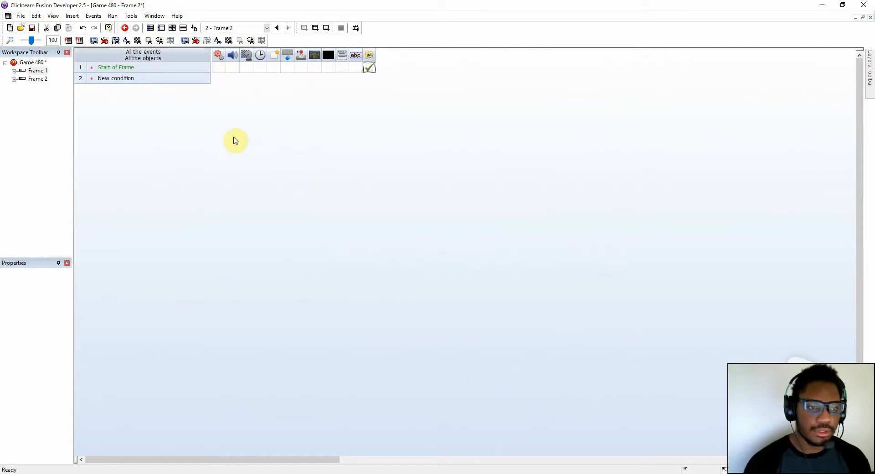
Step: Inspect the Ini object's file settings in Frame 2's layout, widening the properties area to read them fully
left_click(161, 28)
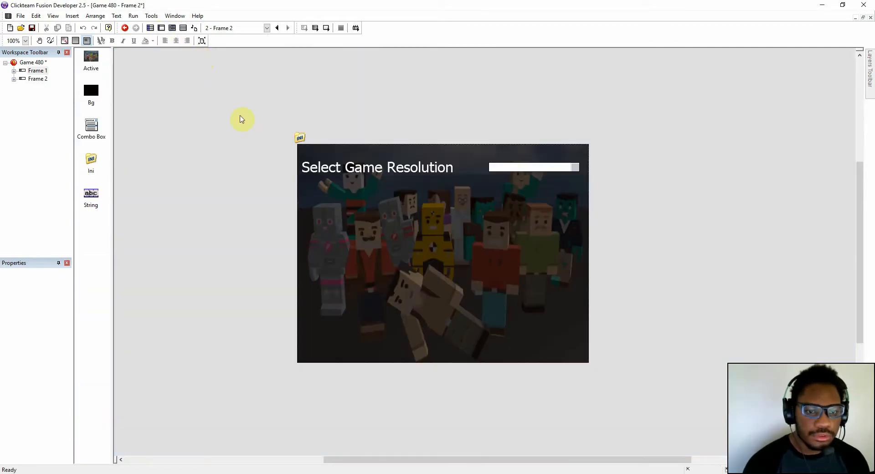
left_click(300, 137)
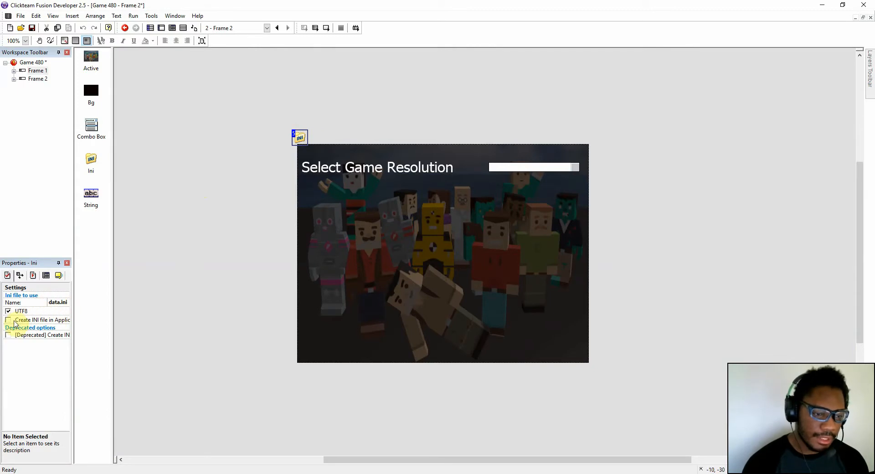
left_click_drag(72, 305, 117, 303)
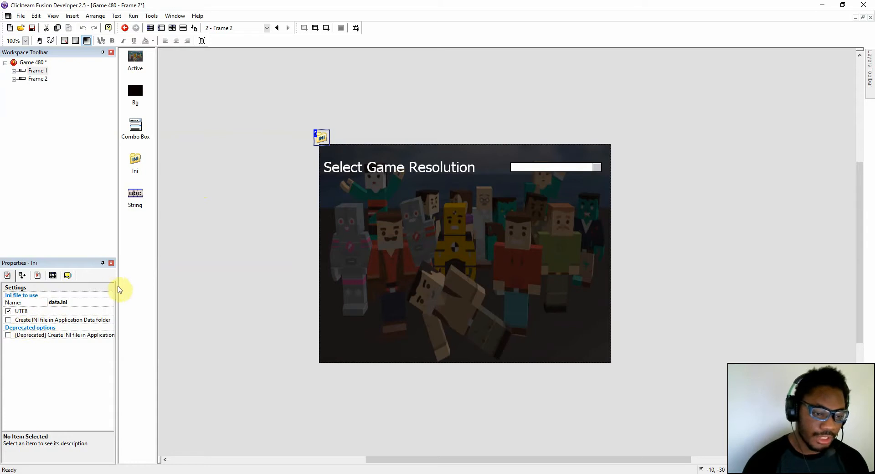
Step: Narrow the properties area again and check the combo box in Frame 2's layout before returning to its events
left_click_drag(116, 285, 76, 298)
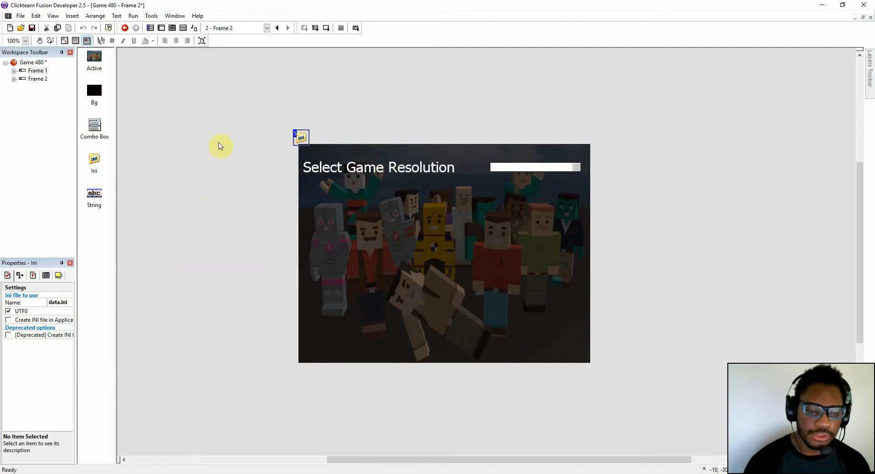
left_click(173, 29)
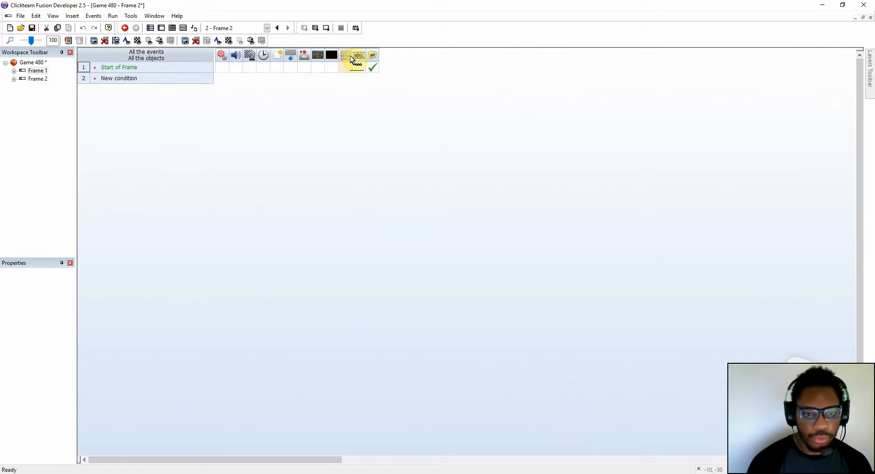
left_click(161, 28)
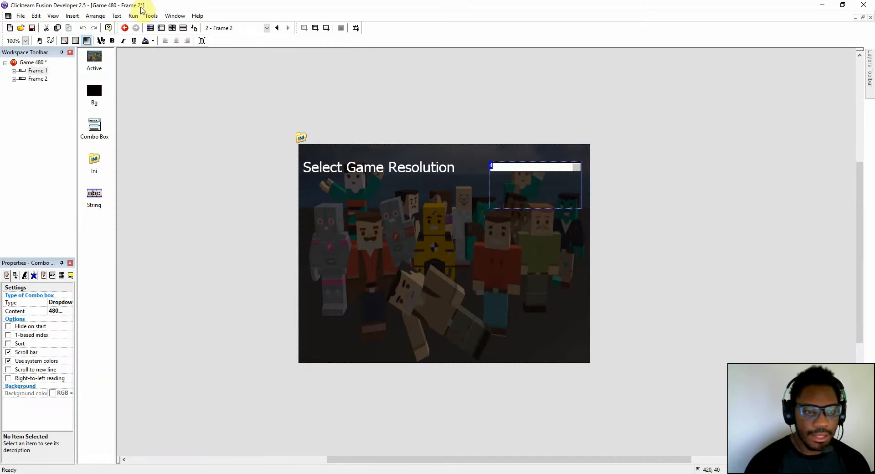
left_click(172, 28)
Step: Make the Start of Frame event set the combo box's edit text to Str$( GroupItemValue( "Ini", "Launcher", "res" ) )
left_click(349, 69)
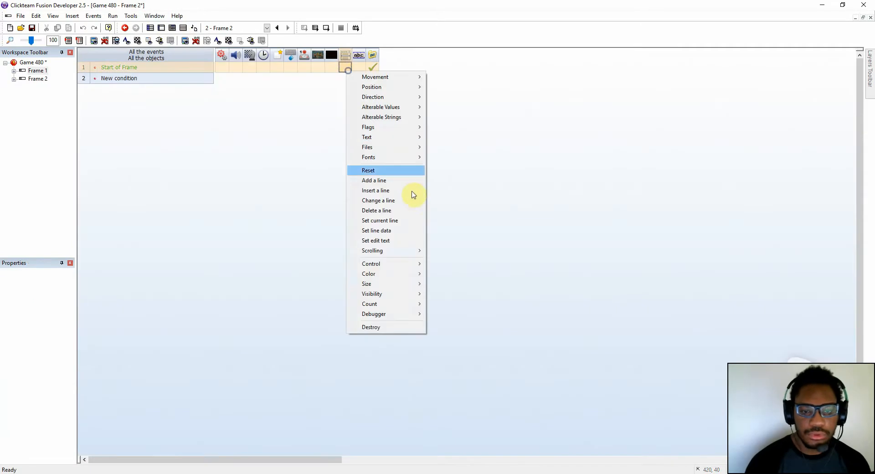
left_click(403, 241)
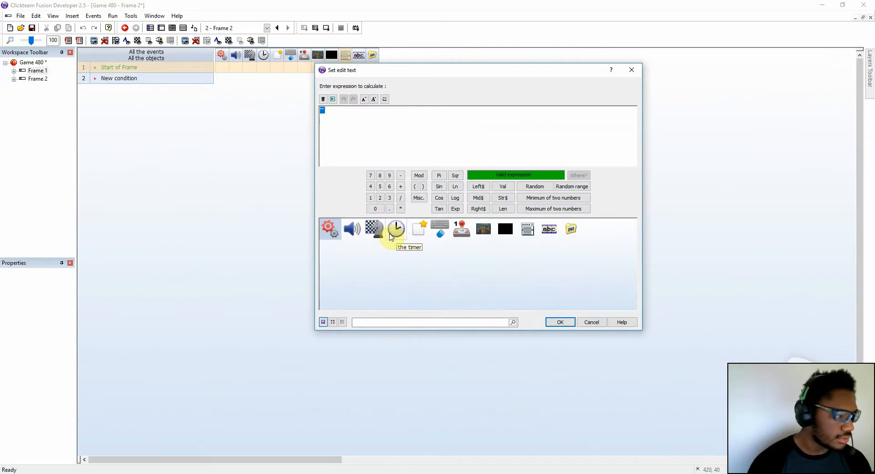
left_click(502, 198)
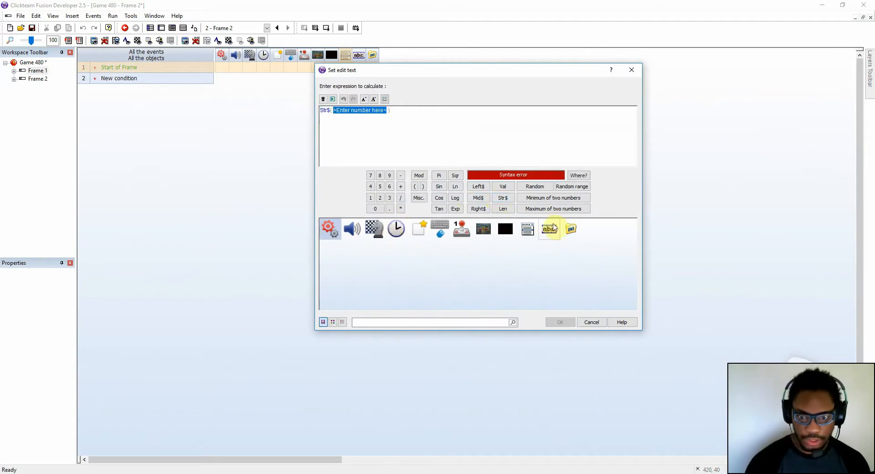
left_click(569, 230)
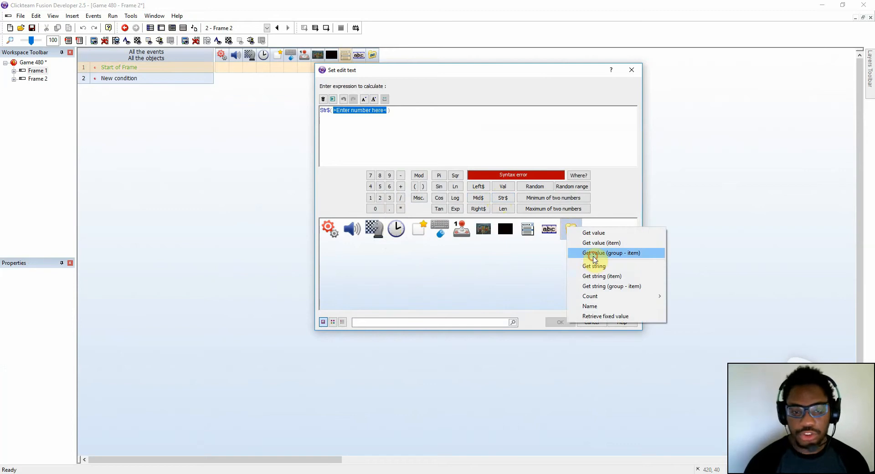
left_click(594, 253)
type("\"")
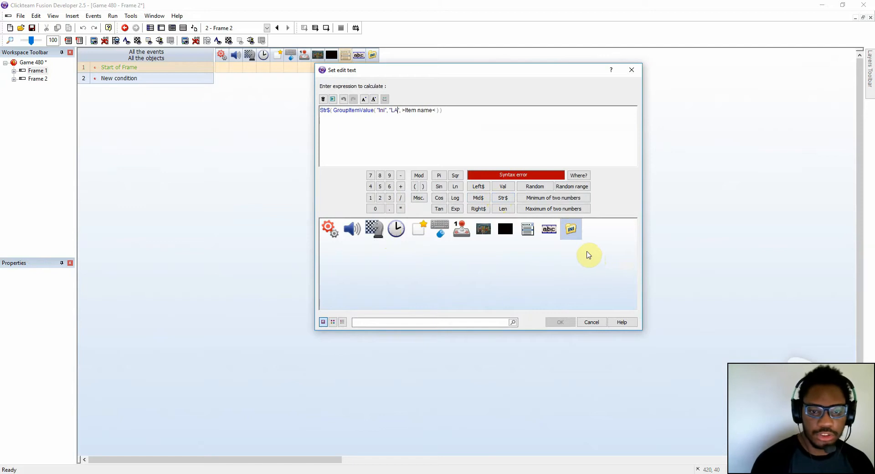
type("Launch")
key("BackSpace")
type("cher")
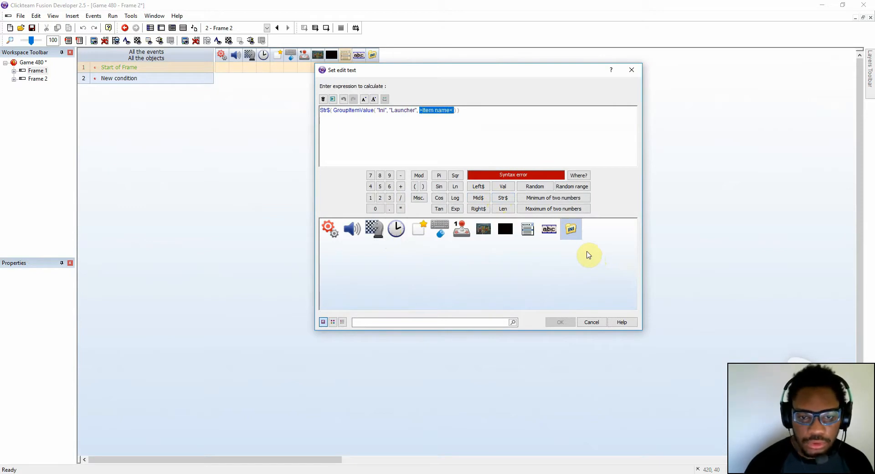
type("\"res")
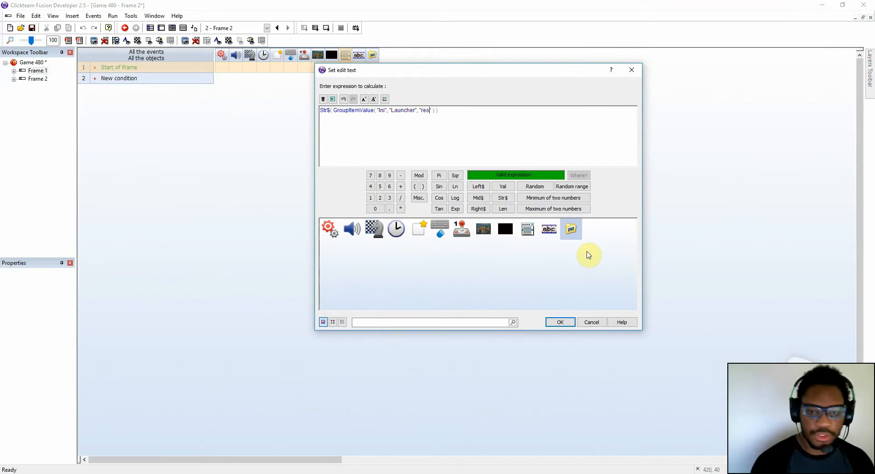
left_click(560, 322)
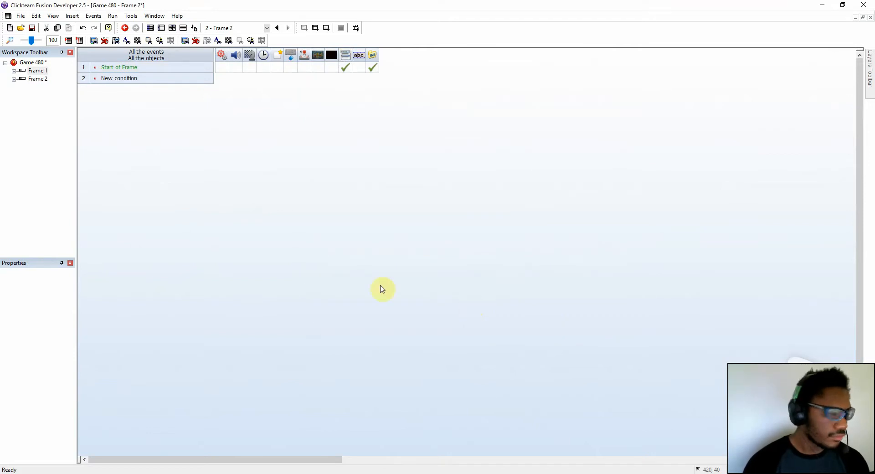
Step: Add a new event to Frame 2 with the condition Upon pressing "Escape"
left_click(125, 78)
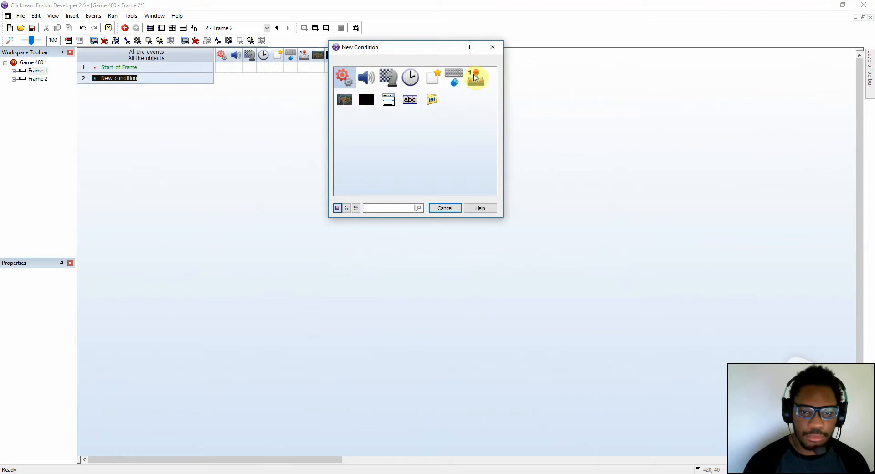
left_click(453, 77)
left_click(488, 86)
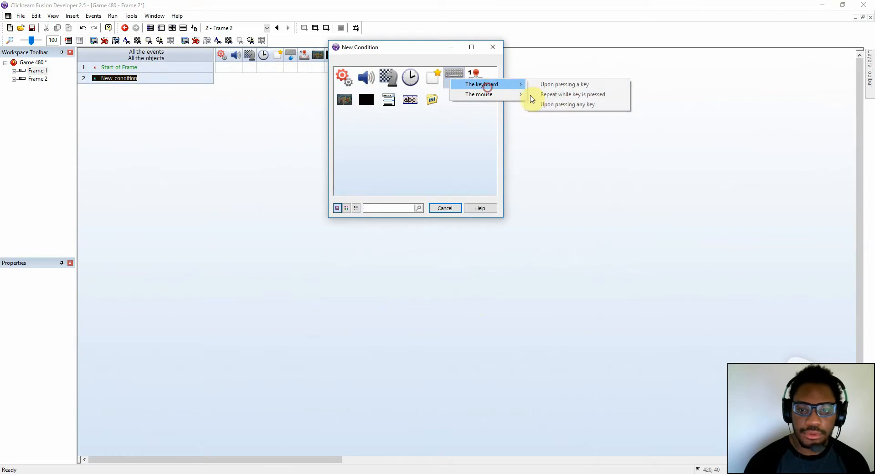
left_click(563, 85)
key("Escape")
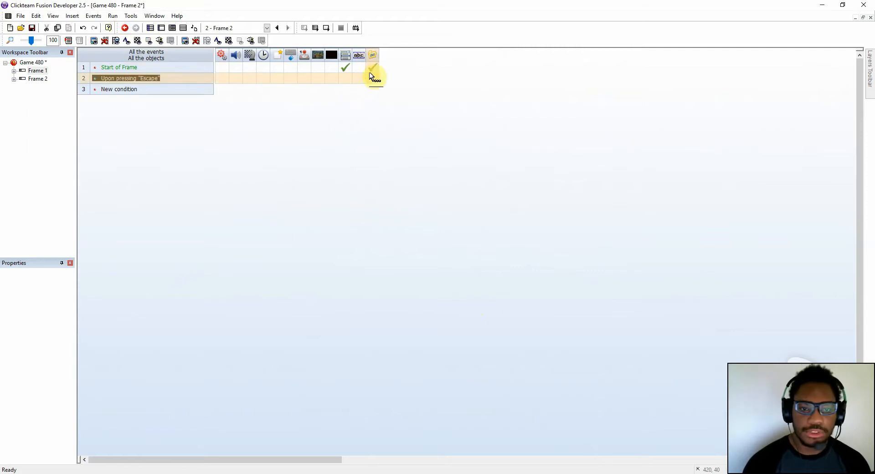
left_click(372, 79)
left_click(353, 102)
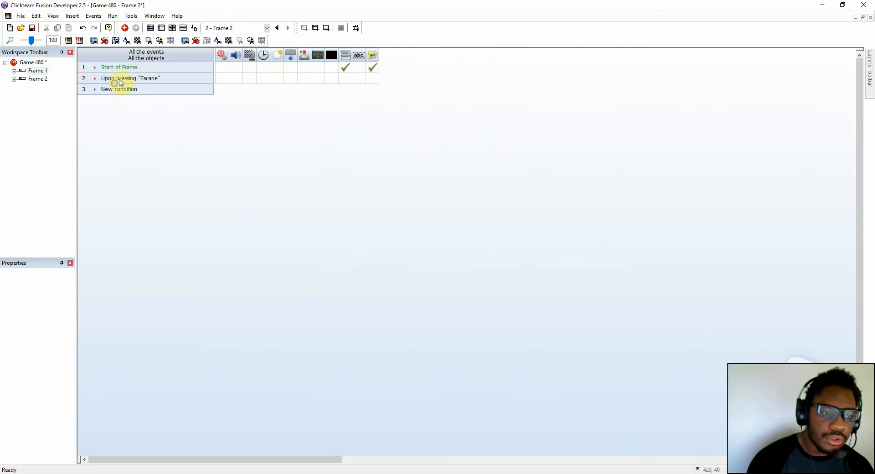
Step: Add a general-value comparison to the Escape event requiring Edit text$( "Combo Box" ) to be Different from "", placed above the key condition
right_click(134, 80)
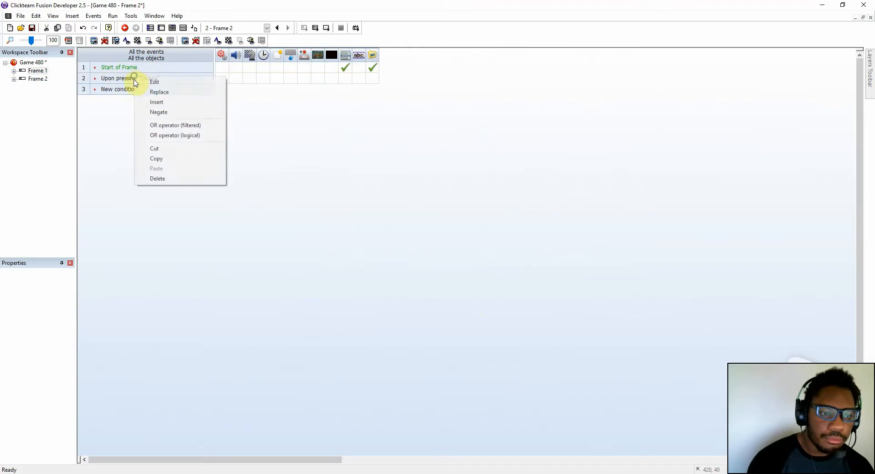
left_click(166, 100)
left_click(388, 99)
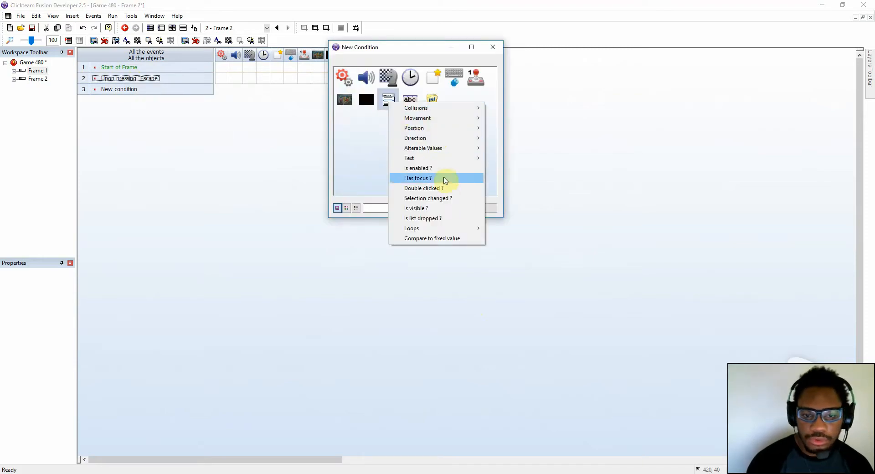
left_click(344, 76)
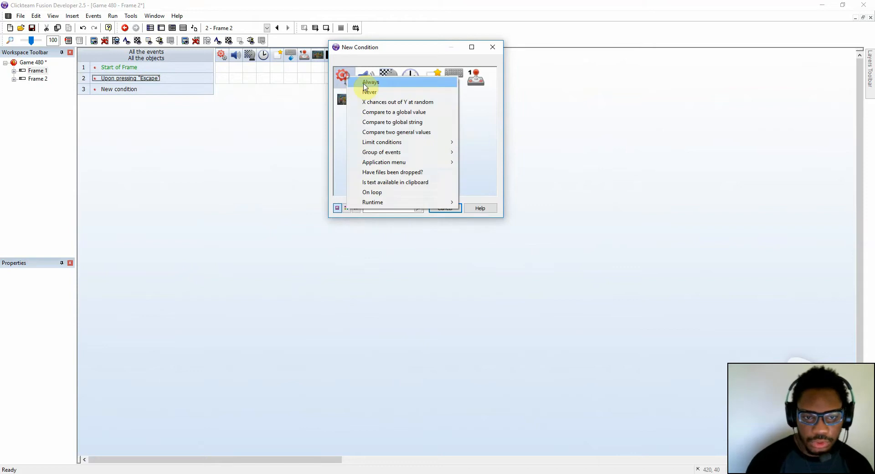
left_click(395, 133)
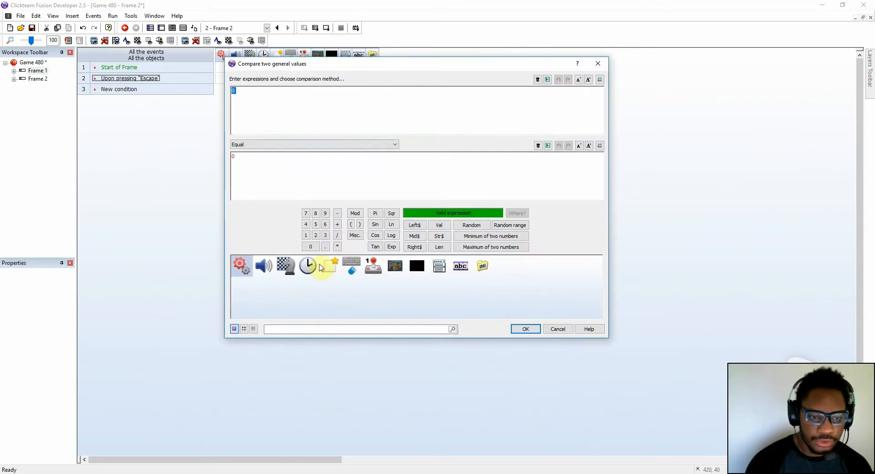
left_click(436, 271)
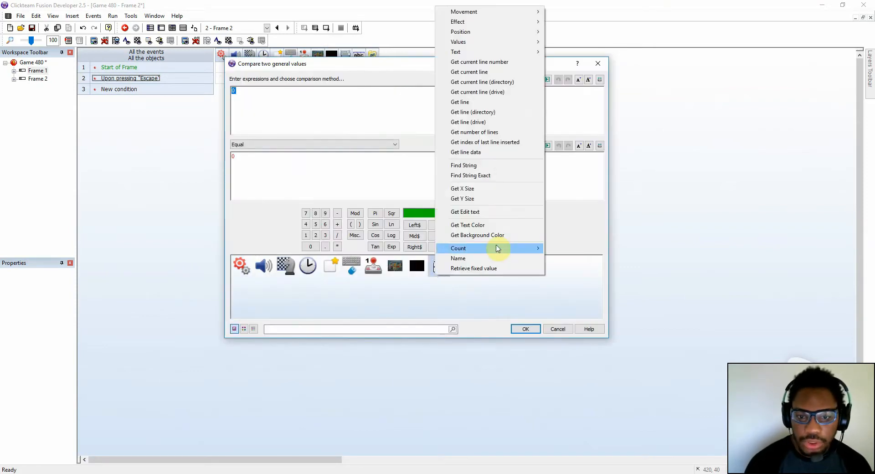
left_click(486, 213)
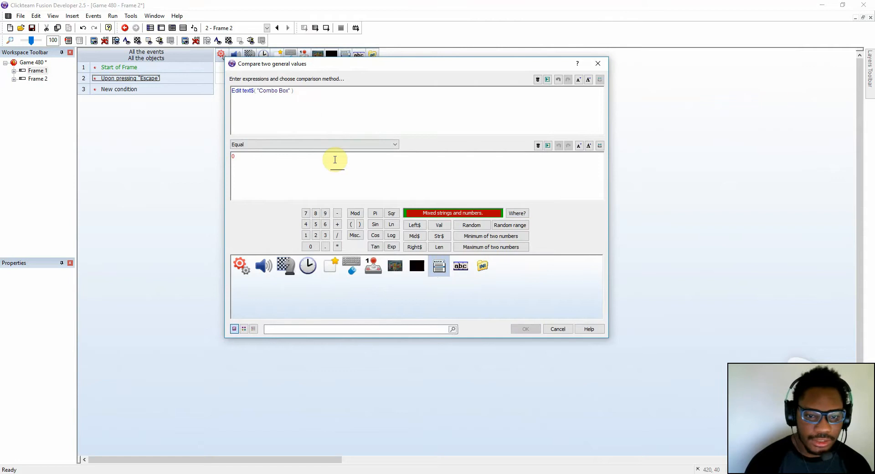
left_click(269, 144)
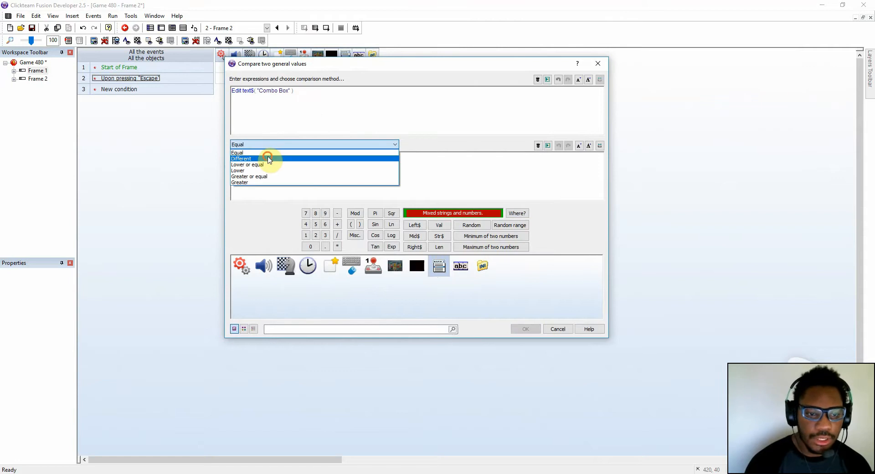
left_click(269, 159)
type("\"\"")
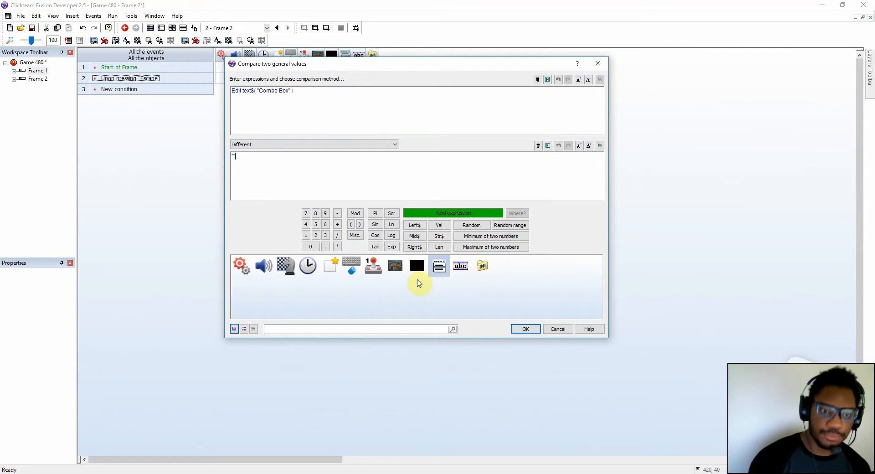
left_click(520, 329)
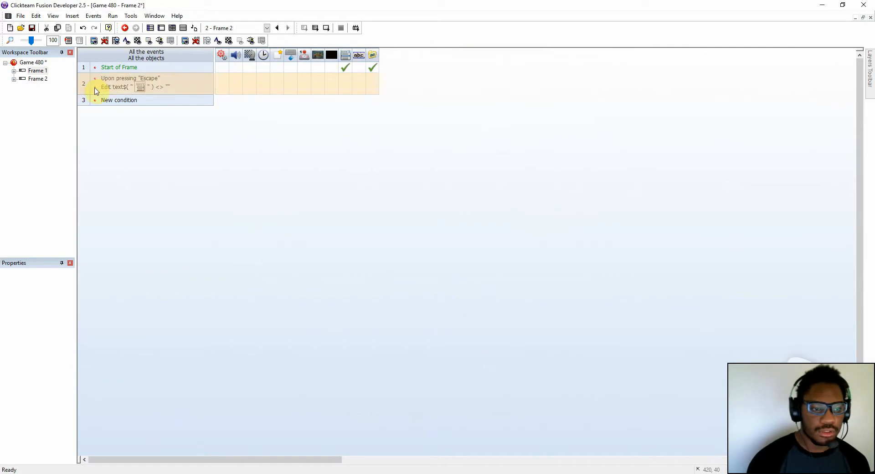
left_click_drag(120, 88, 120, 91)
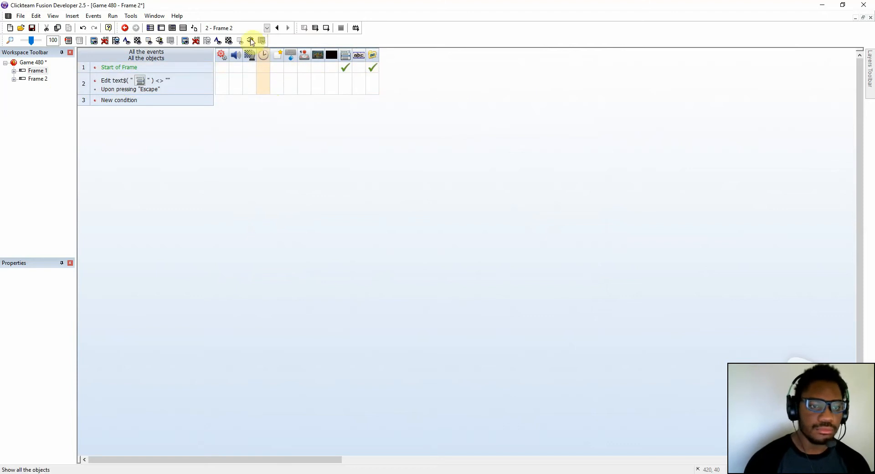
Step: Test-run Frame 2, choosing 720 and 1080 in the resolution combo box and clearing its text before closing the run
left_click(316, 28)
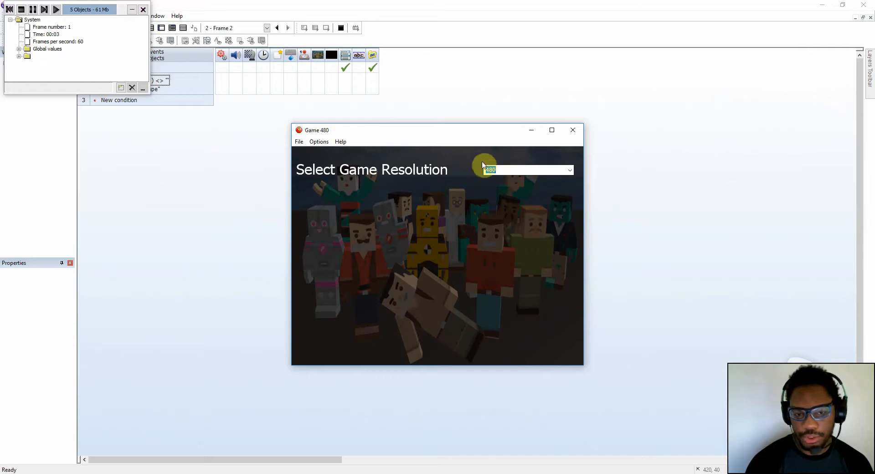
left_click(569, 170)
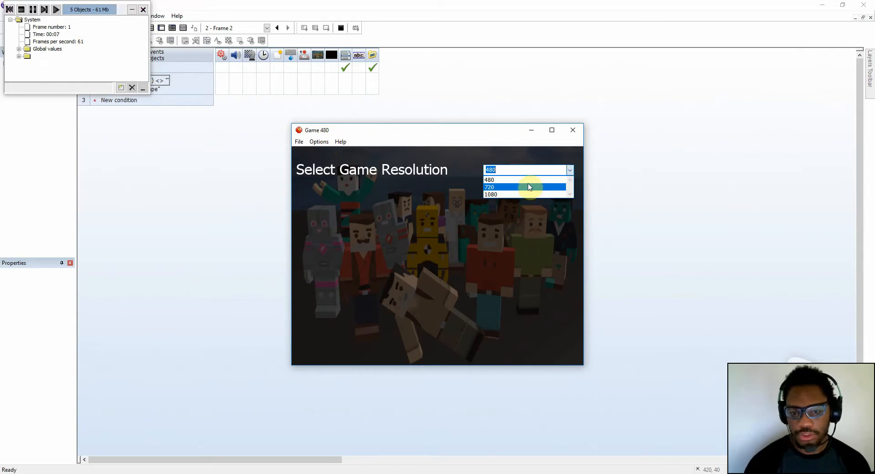
left_click(502, 187)
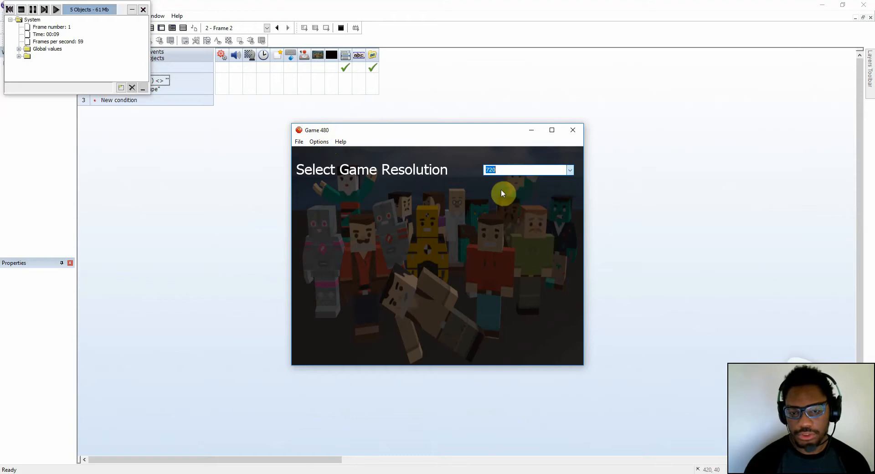
left_click(570, 170)
left_click(491, 195)
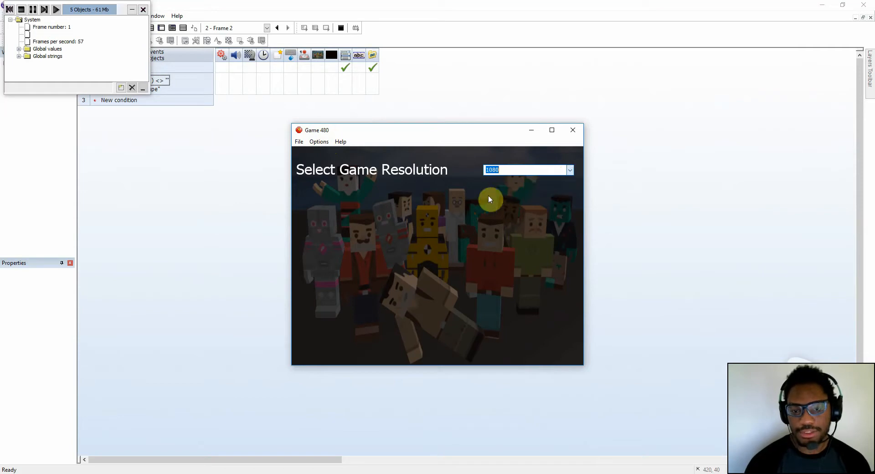
key("BackSpace")
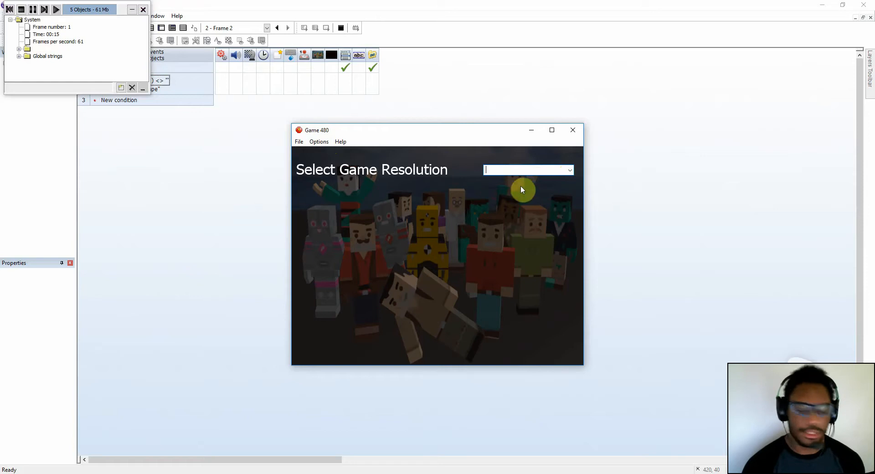
left_click(570, 135)
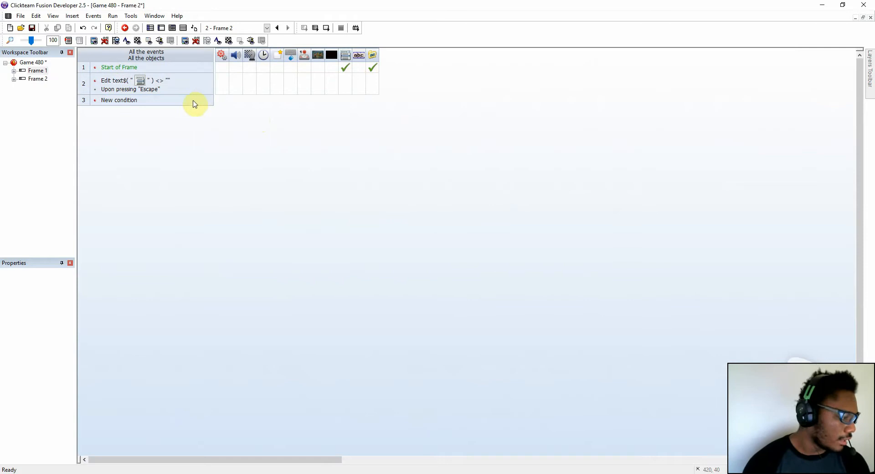
Step: Make the Escape event set the Ini value of group "Launcher", item "res", to Val( Edit text$( "Combo Box" ) )
left_click(374, 81)
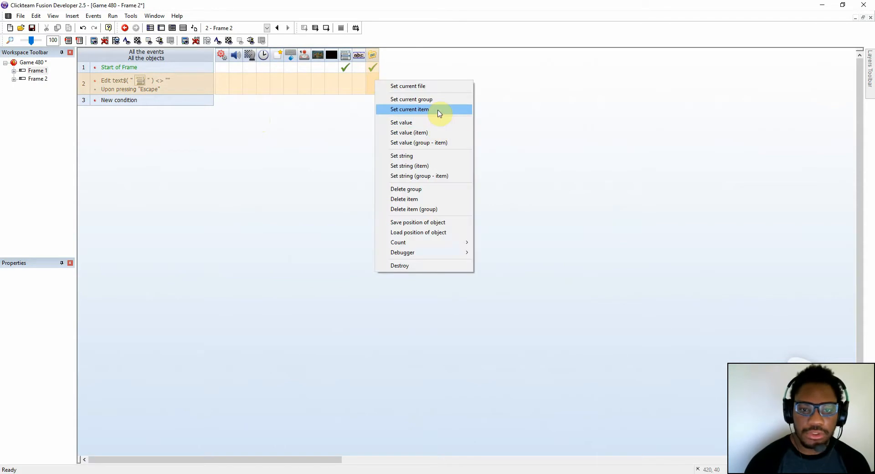
left_click(437, 145)
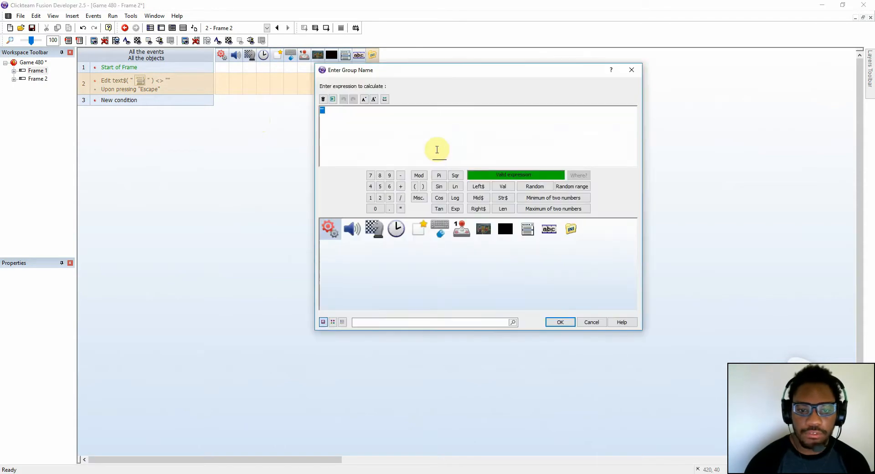
type("Controls")
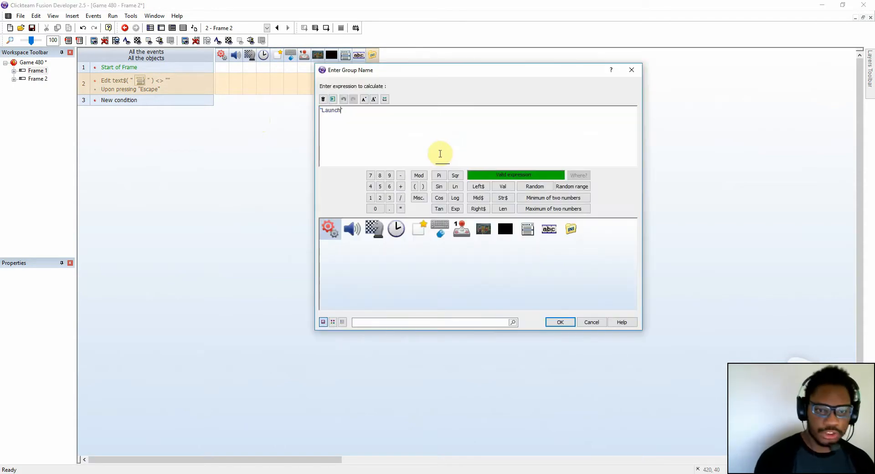
key("Return")
type("re")
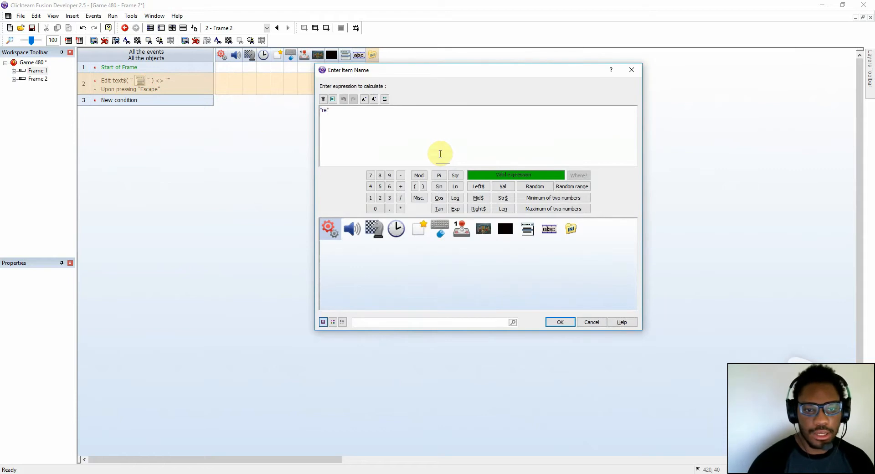
type("d")
key("Return")
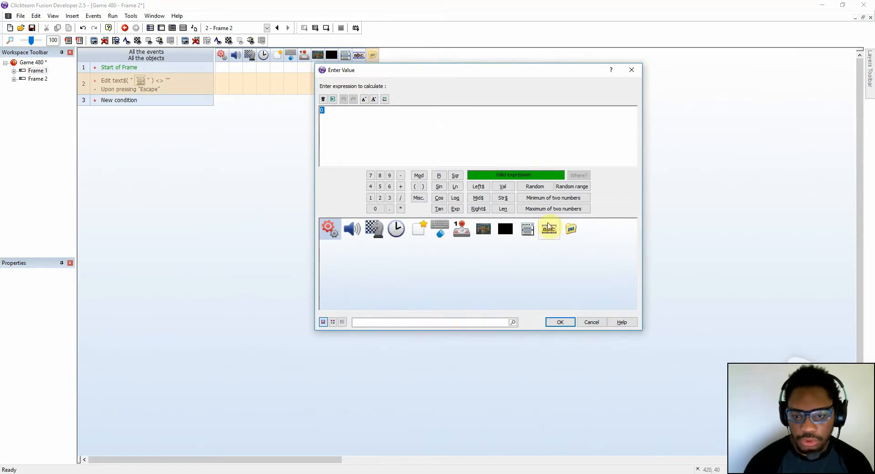
left_click(502, 187)
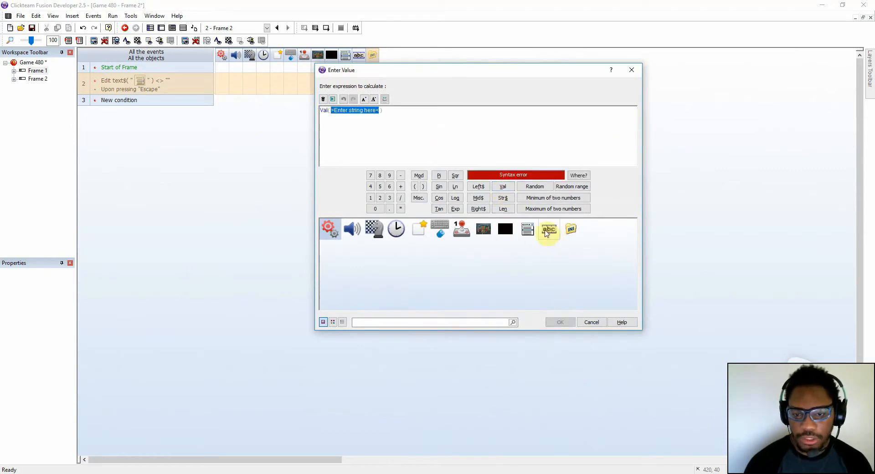
left_click(527, 230)
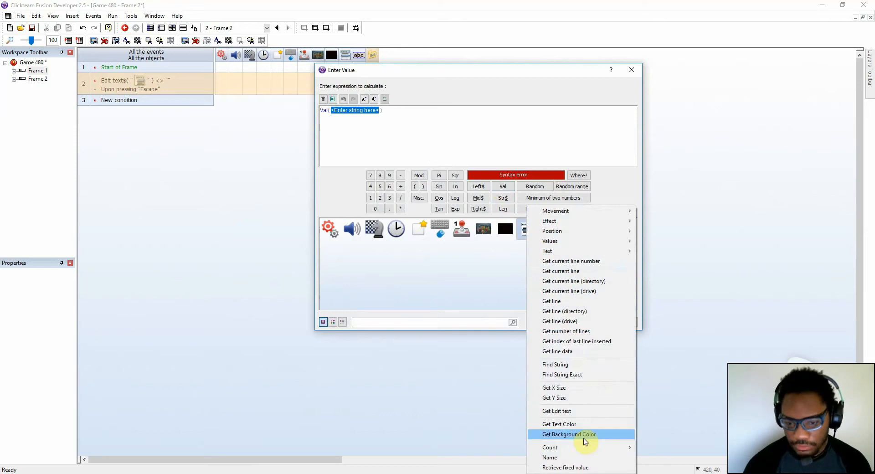
left_click(585, 411)
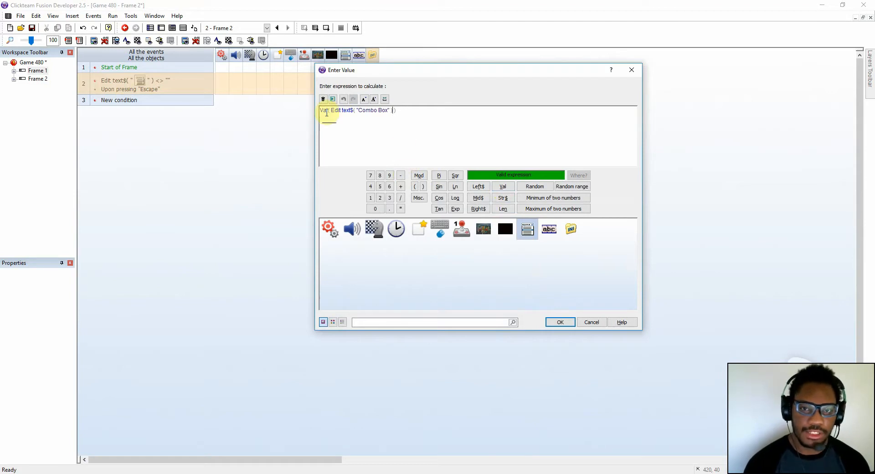
left_click(560, 323)
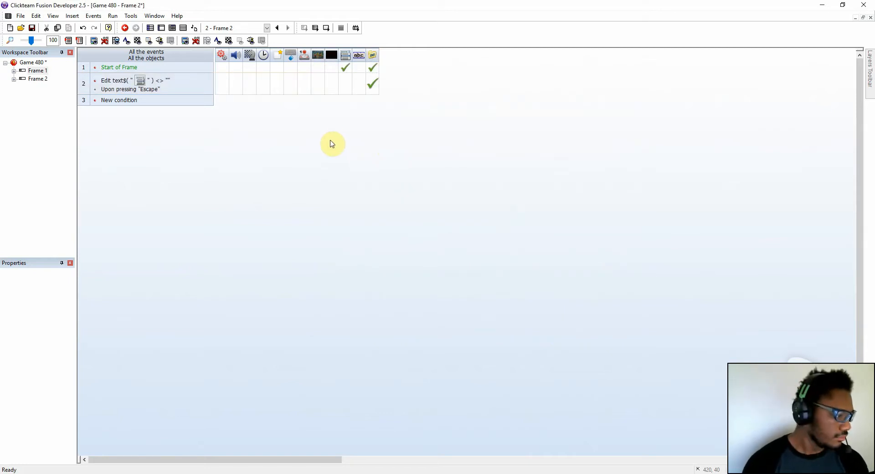
Step: Make the Escape event end the application, and add a new event with the condition End of Application
left_click(252, 86)
left_click(282, 143)
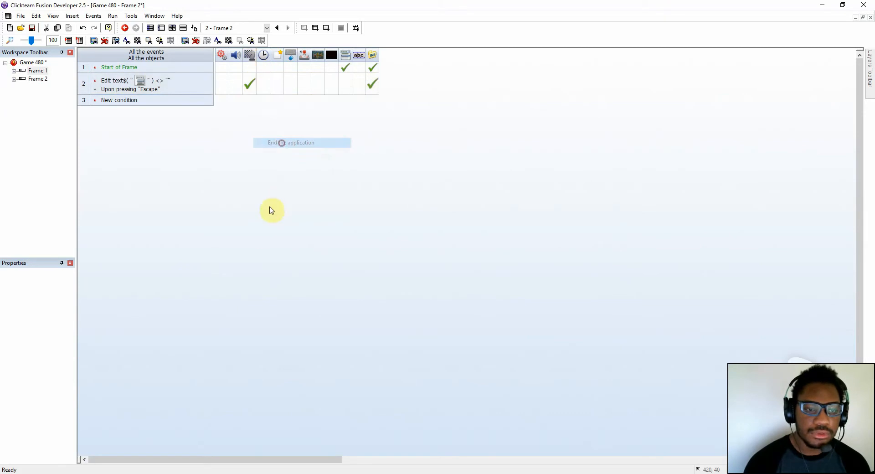
left_click(114, 101)
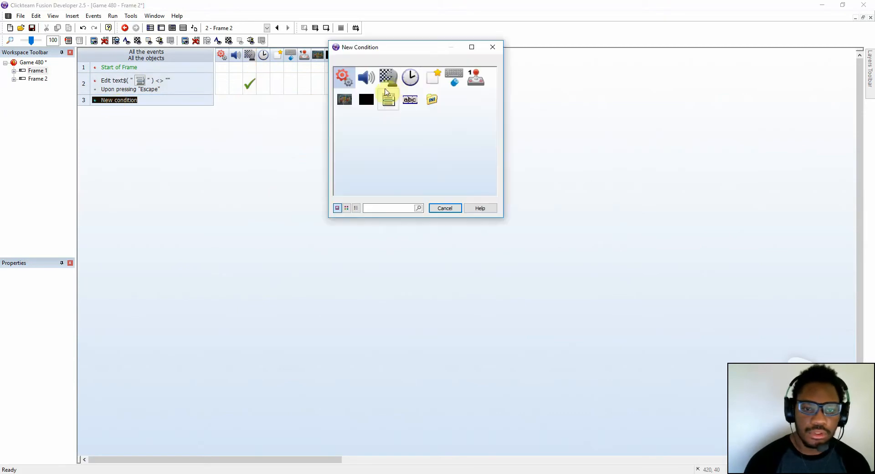
left_click(389, 78)
left_click(404, 99)
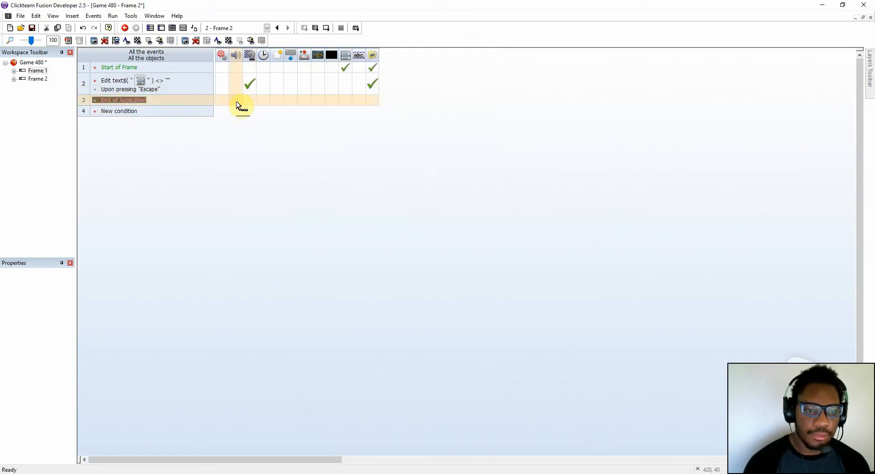
Step: Make the End of Application event execute the external program at Apppath$ + Edit text$( "Combo Box" ), with an empty command line and default run parameters
left_click(225, 101)
mouse_move(244, 111)
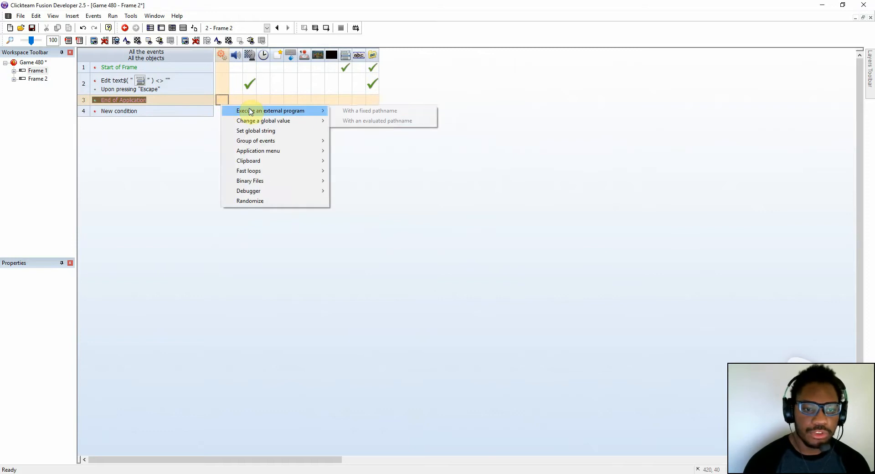
left_click(339, 121)
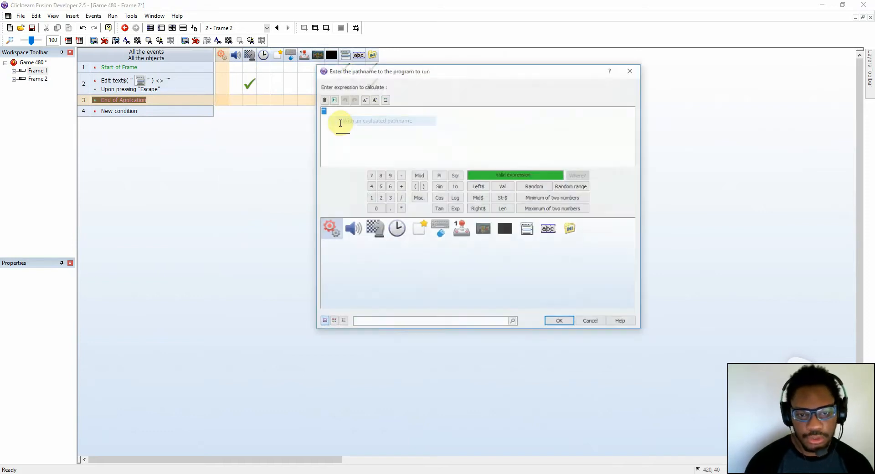
type("Appa")
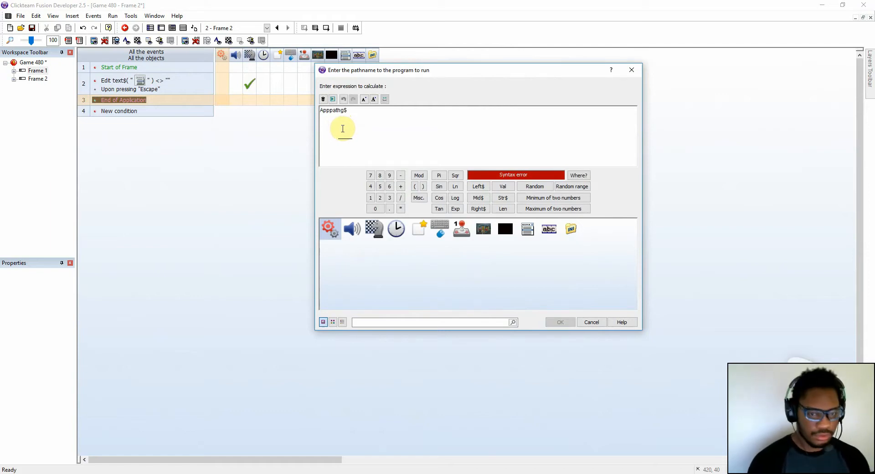
type("ath$")
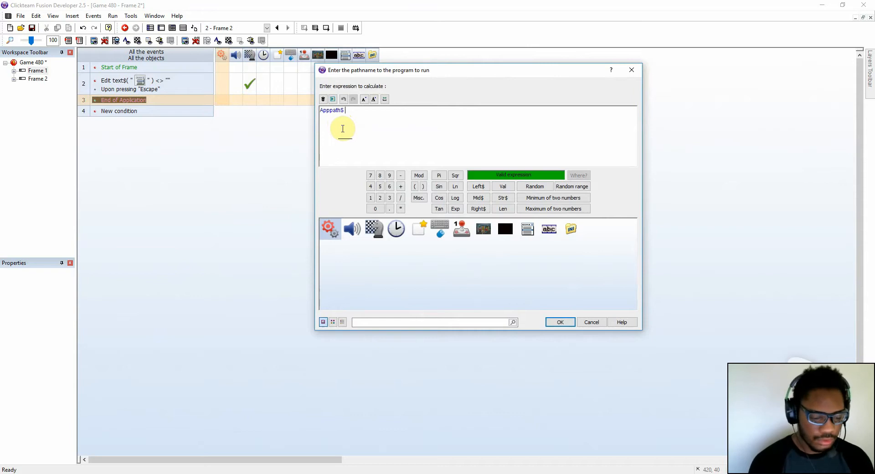
type(" +")
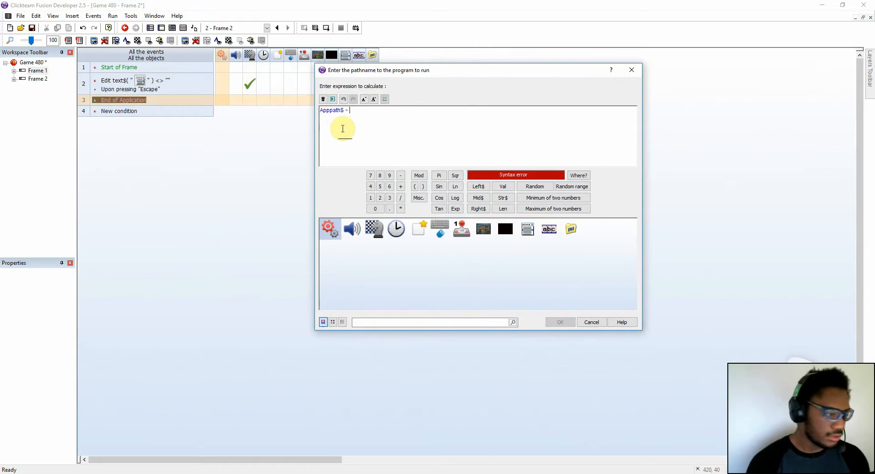
left_click(548, 232)
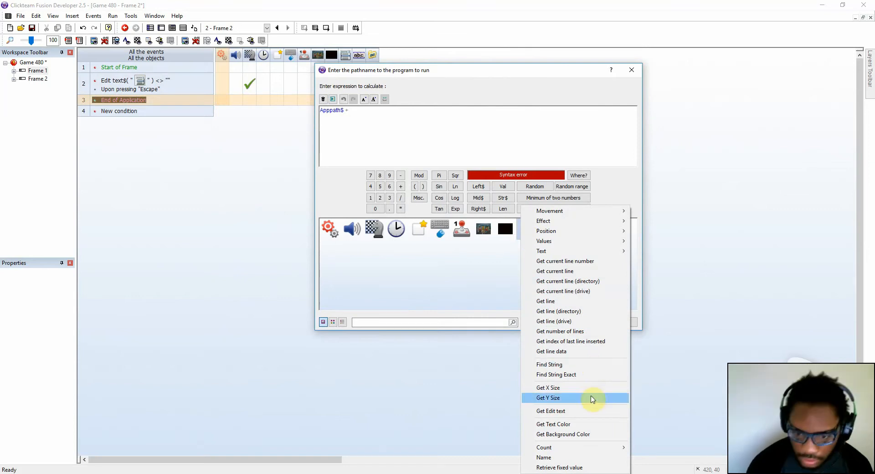
left_click(551, 411)
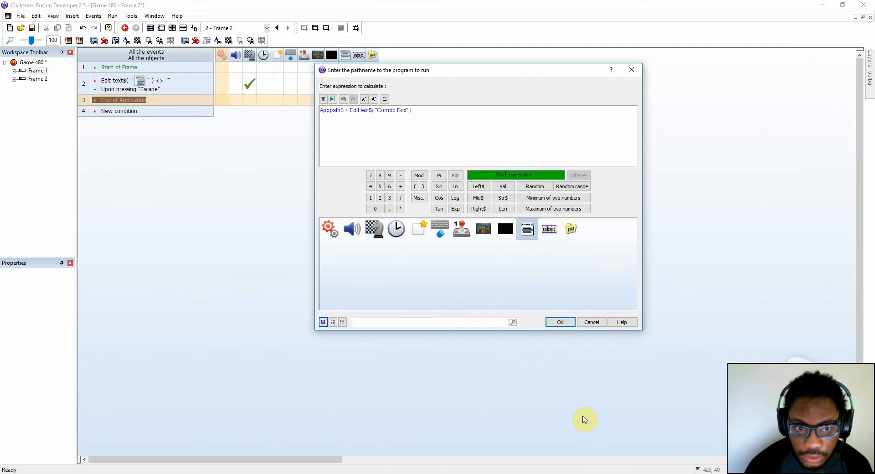
left_click(559, 325)
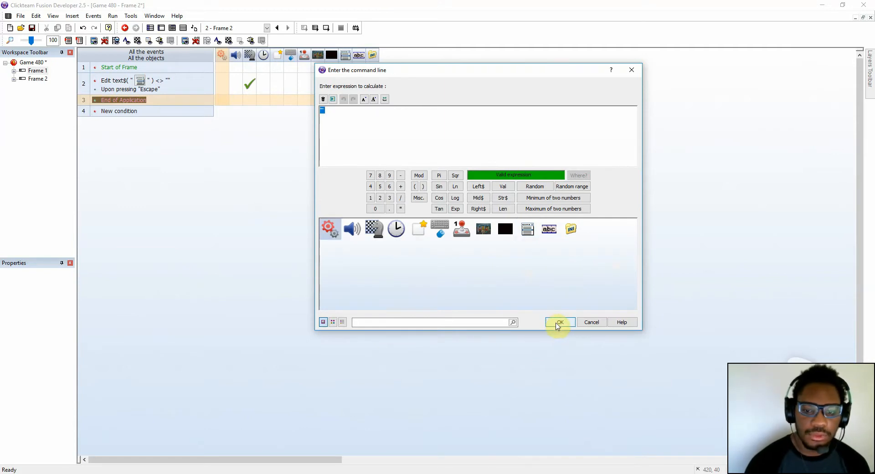
left_click(558, 322)
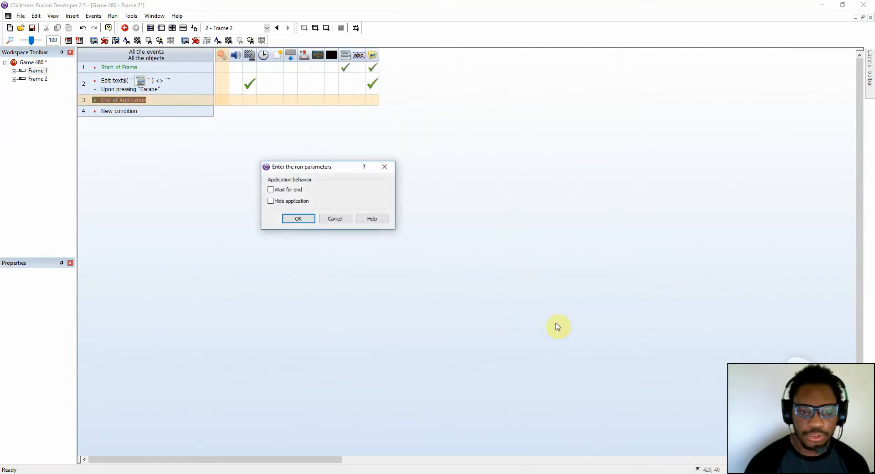
left_click(298, 219)
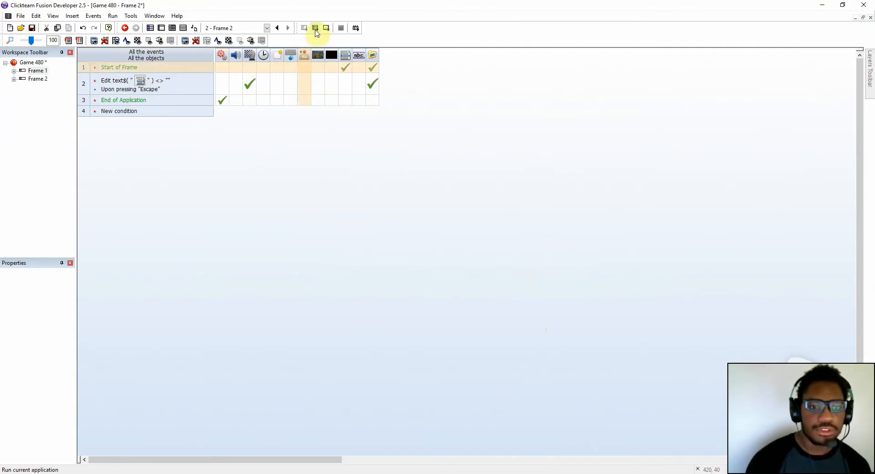
Step: Test-run the whole application, move around, choose 720 on the resolution frame, exit it, and check the launched Game 720 before closing it
left_click(315, 29)
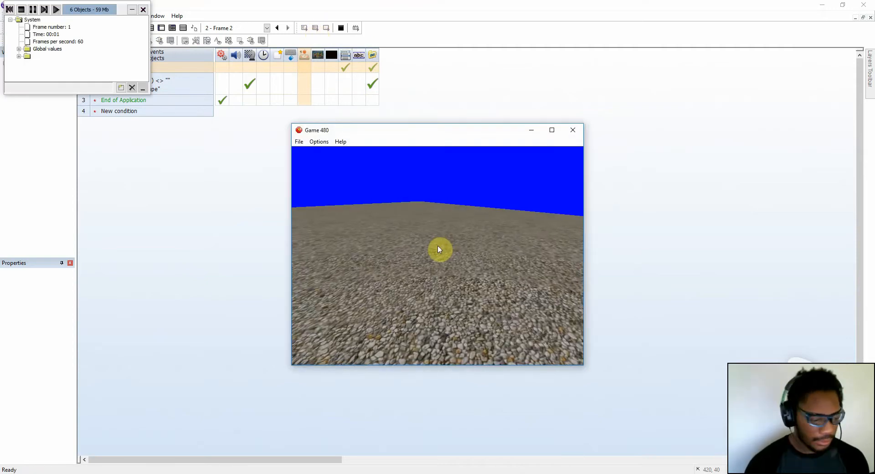
key("w")
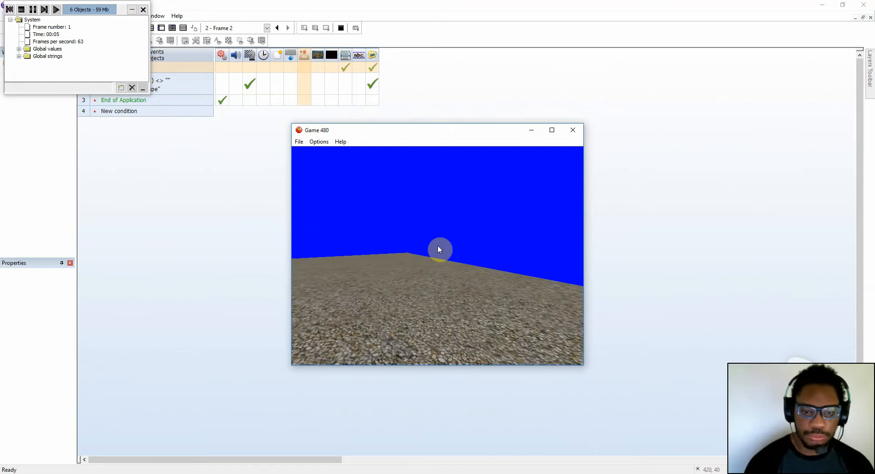
key("Escape")
left_click(315, 28)
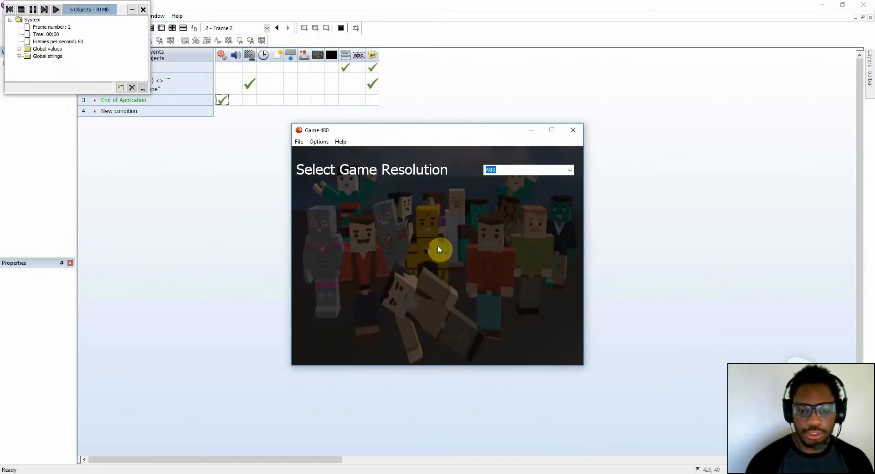
left_click(569, 170)
left_click(501, 187)
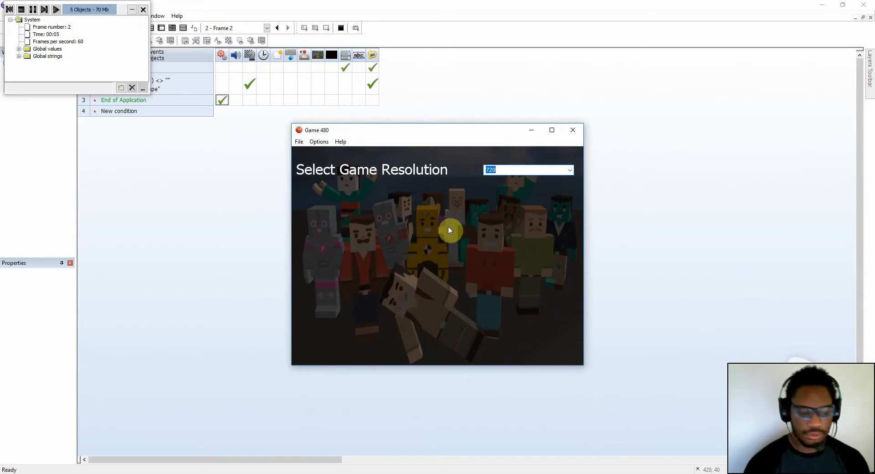
key("Escape")
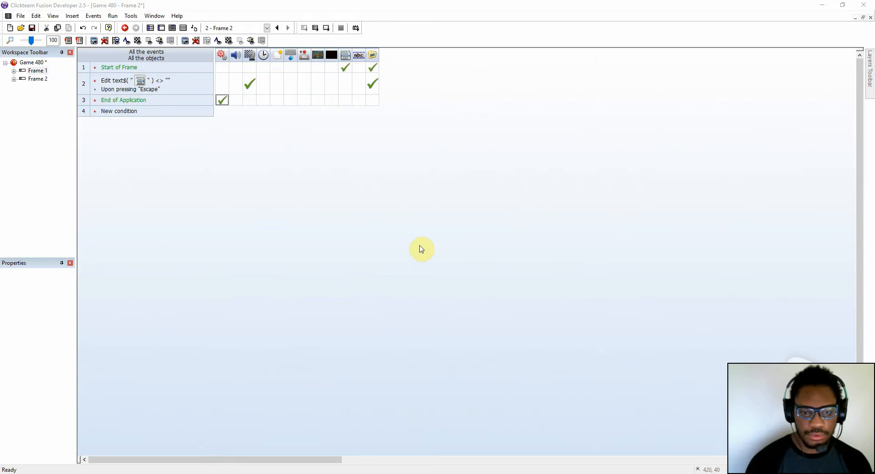
key("F8")
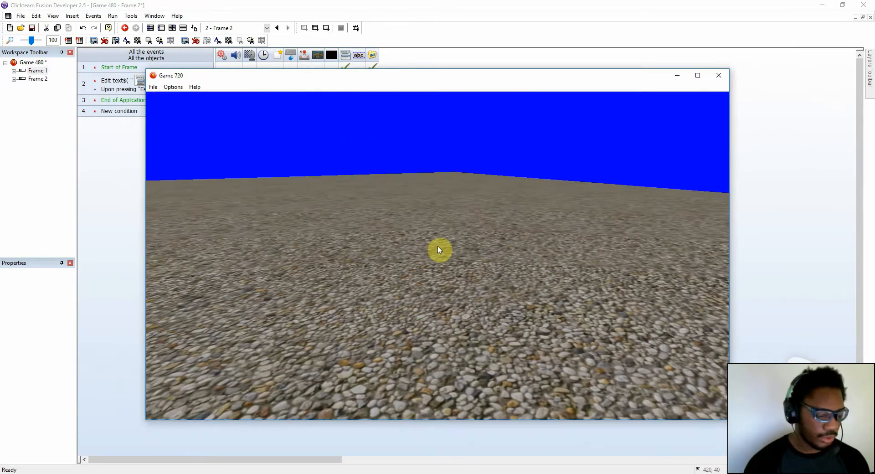
key("Escape")
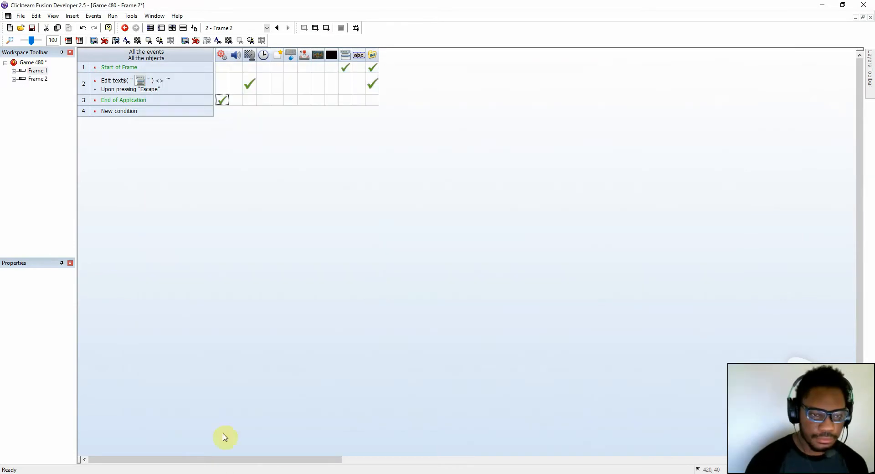
Step: Test-run the application again, choosing 1080 on the resolution frame, then 720 on the same frame inside the launched Game 1080
right_click(317, 31)
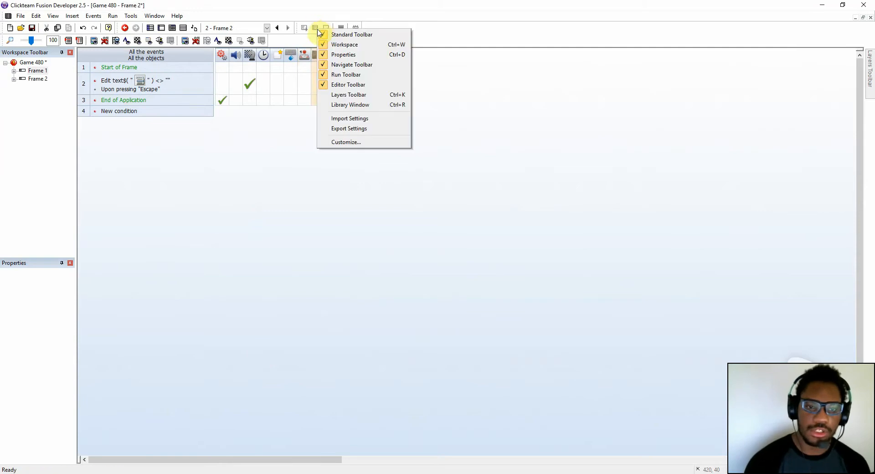
key("F8")
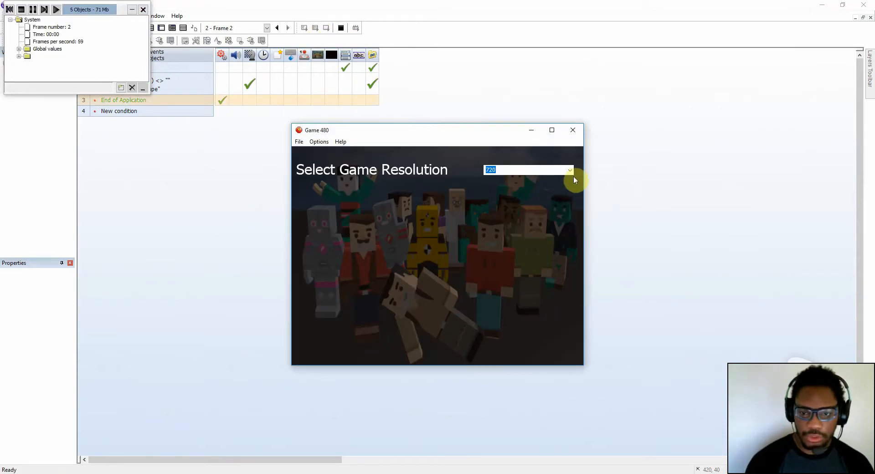
left_click(569, 171)
left_click(527, 193)
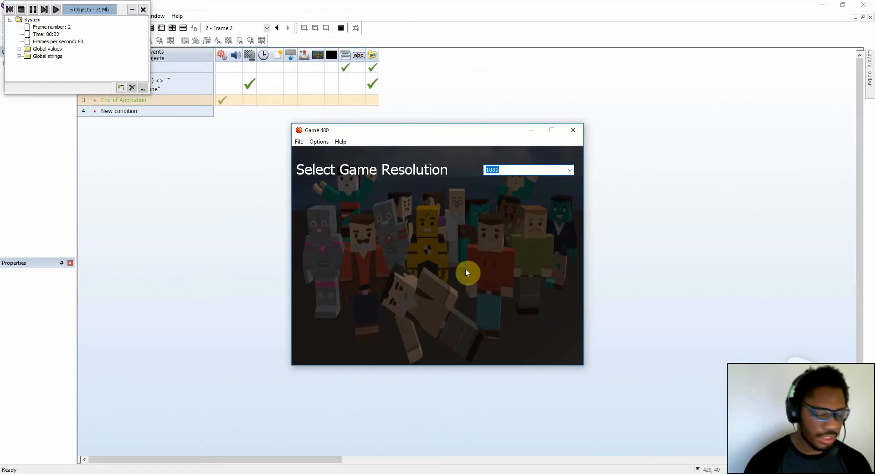
key("Escape")
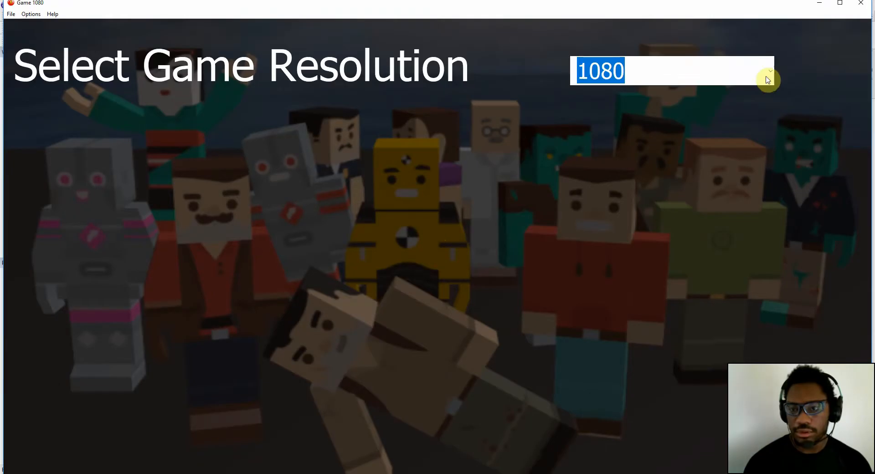
left_click(770, 72)
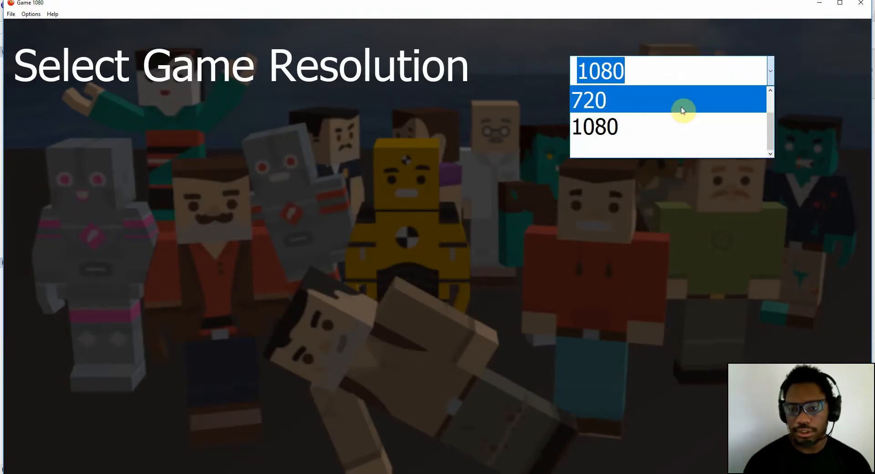
left_click(683, 110)
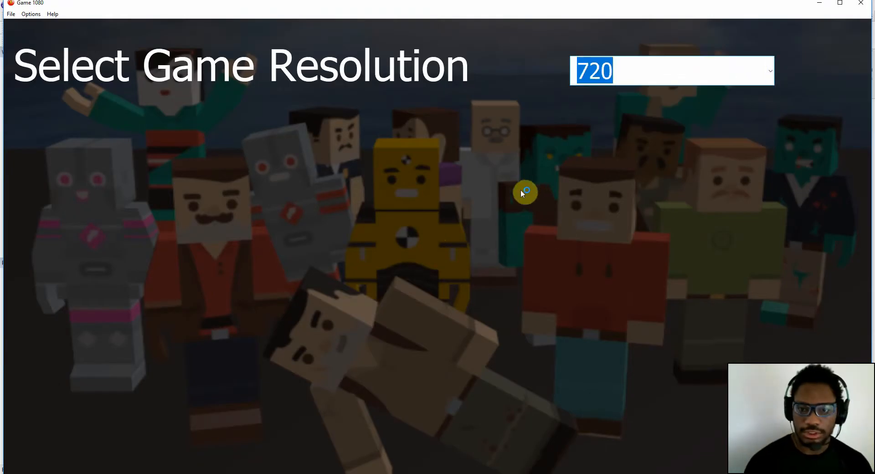
Step: Exit the running Game 1080, choose 480 on the resolution frame of the launched Game 720, exit it, and close the launched Game 480
key("Escape")
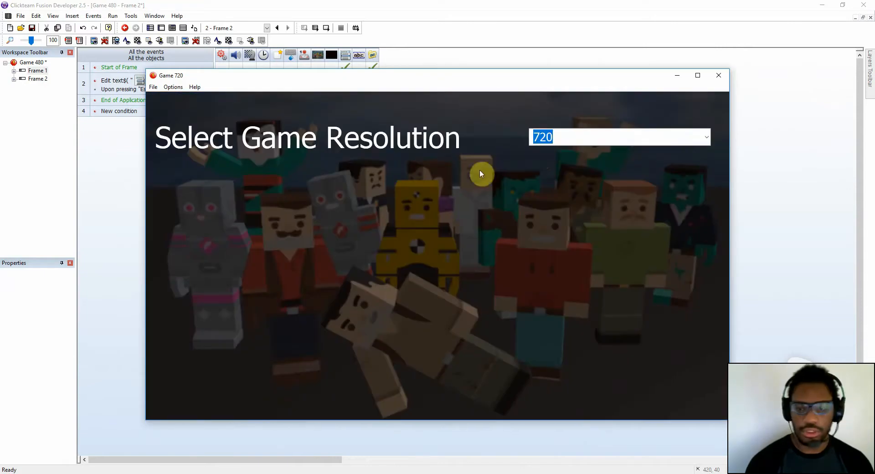
left_click(707, 136)
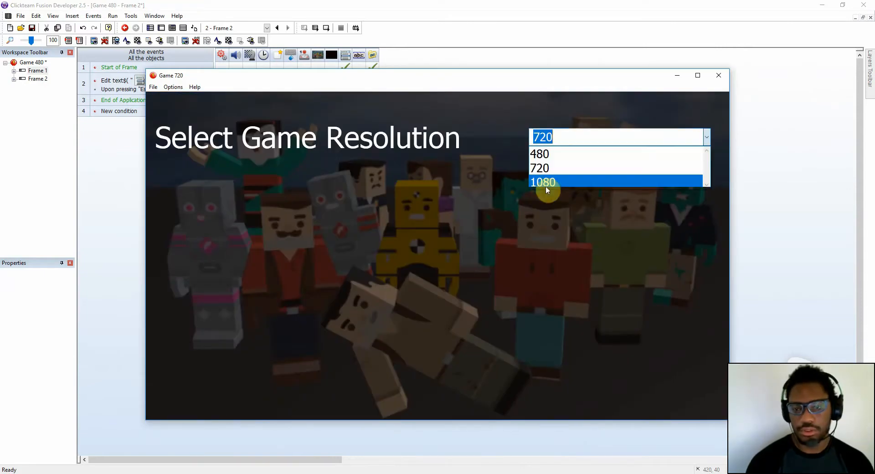
left_click(554, 153)
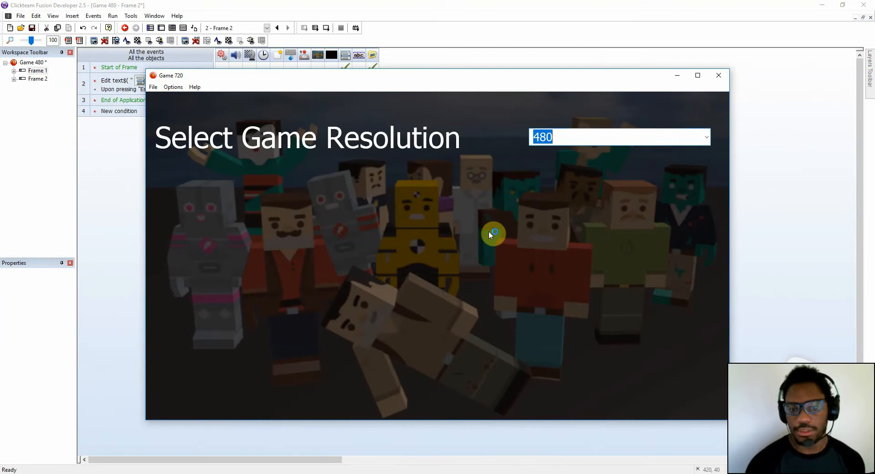
key("Escape")
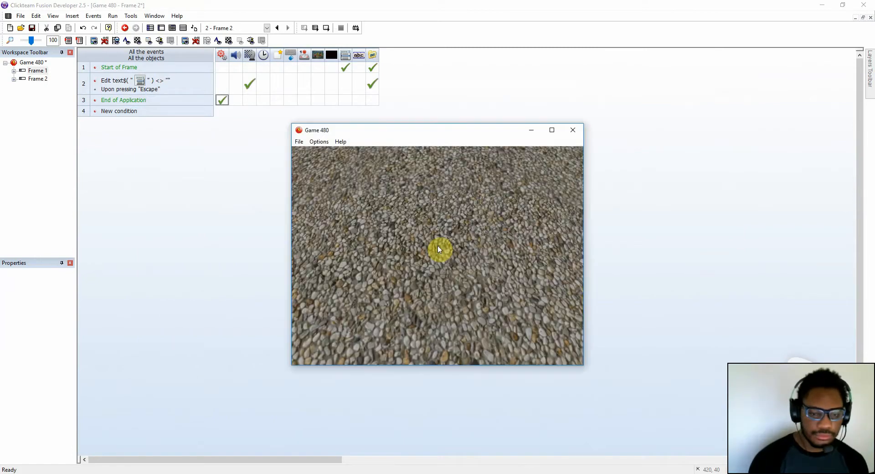
key("Escape")
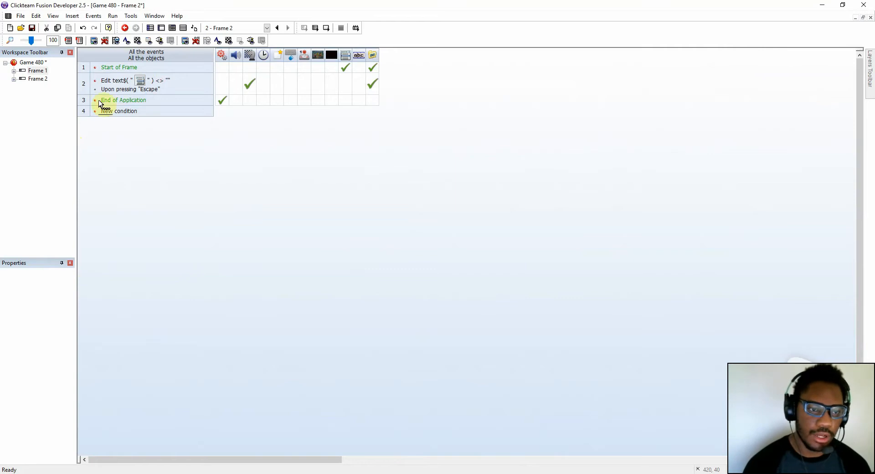
Step: Clone the Game 480 application at 1280 x 1024 and 1920 x 1080, with Resample images and Keep ratio enabled
left_click(85, 83)
left_click_drag(85, 71, 84, 100)
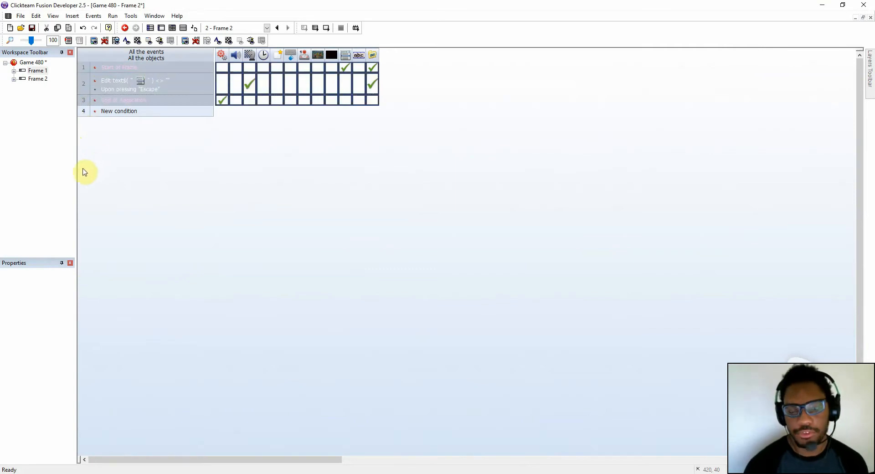
left_click(160, 28)
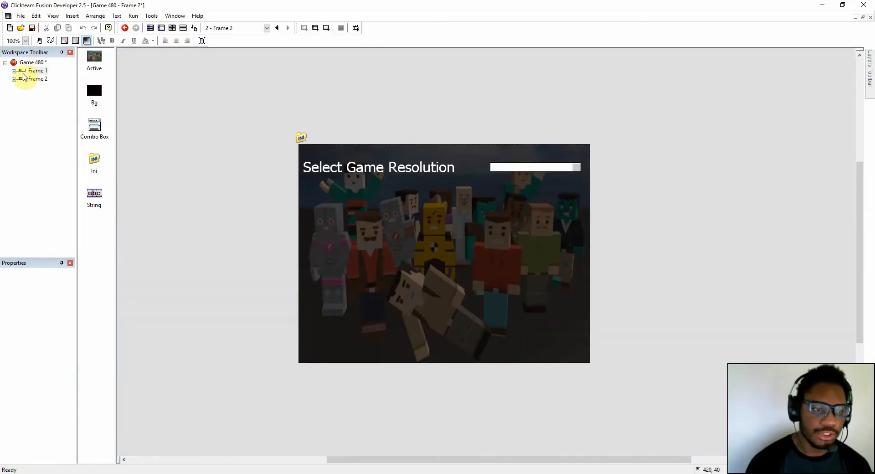
right_click(27, 62)
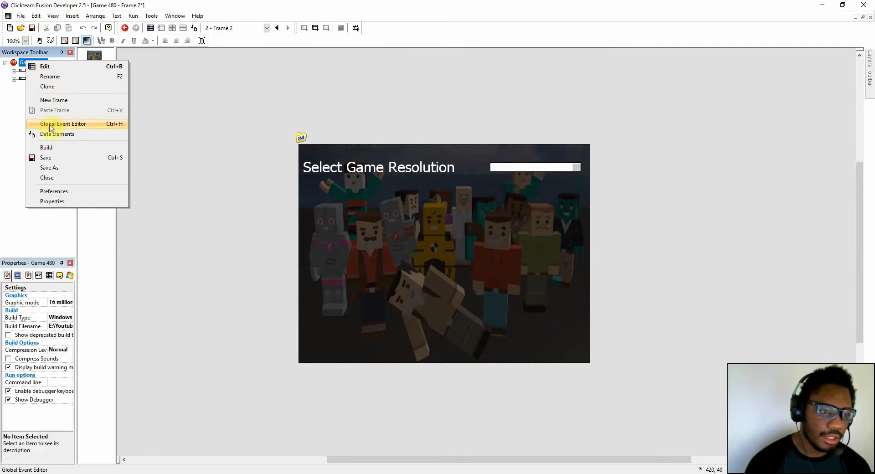
left_click(44, 87)
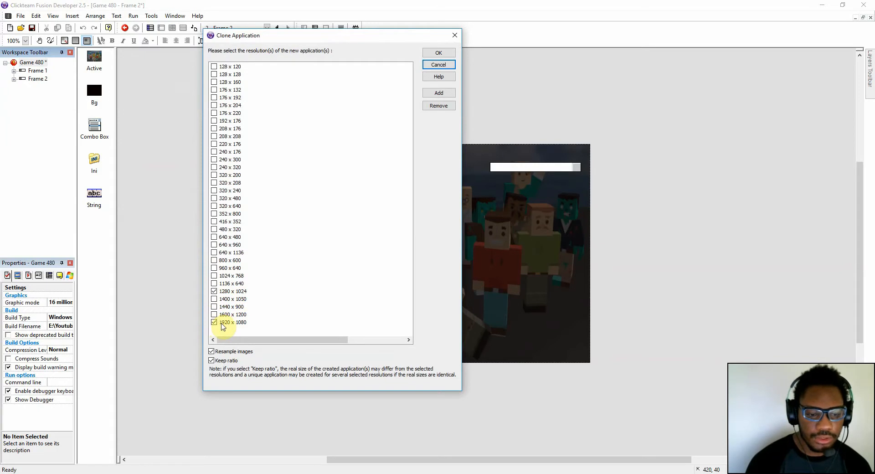
left_click(439, 54)
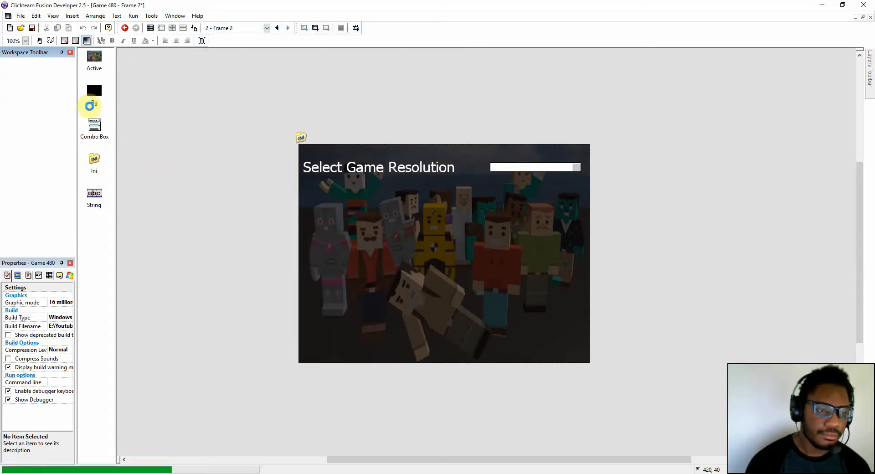
Step: Set the window size of the Game 480_1280x1024 clone to 1280 x 720 and resize its matching frames as well
left_click(45, 71)
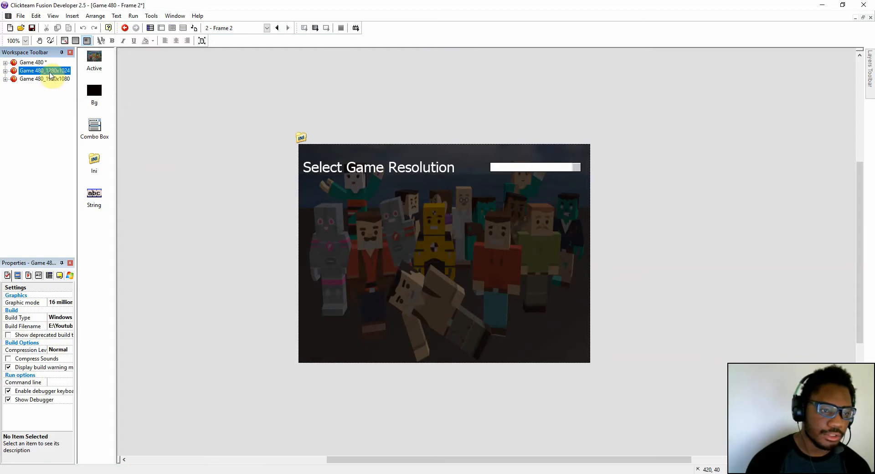
right_click(50, 71)
left_click(28, 275)
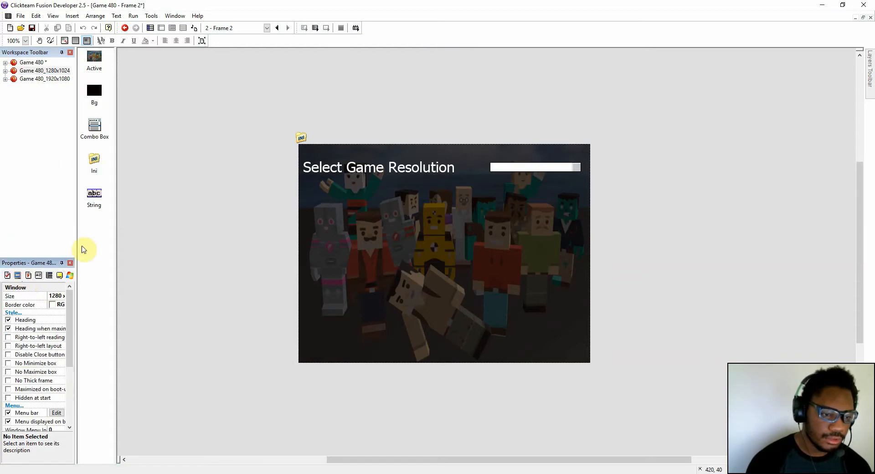
left_click_drag(77, 240, 111, 297)
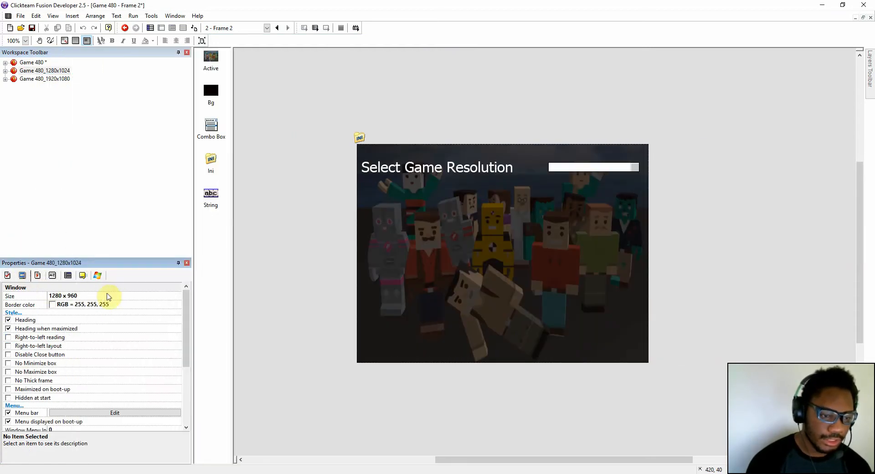
left_click(180, 295)
left_click(179, 295)
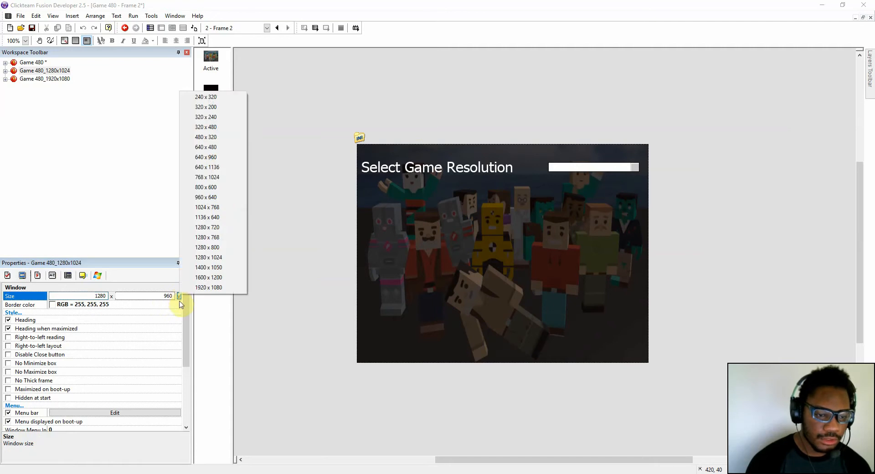
left_click(221, 231)
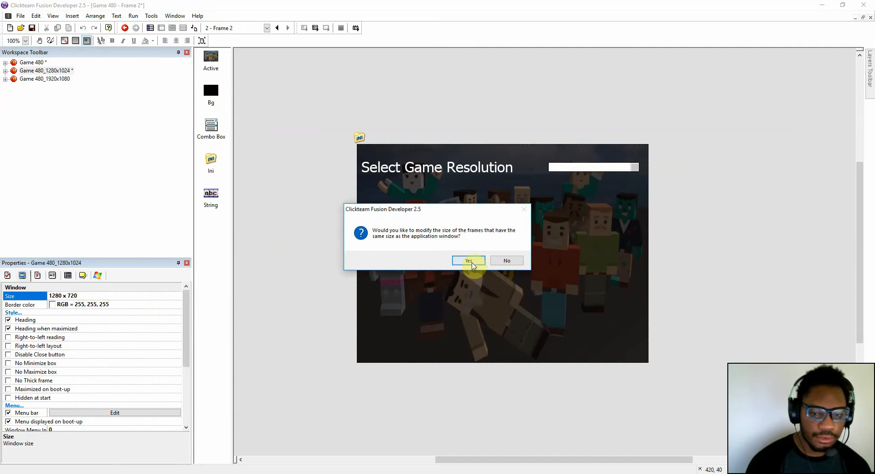
left_click(468, 261)
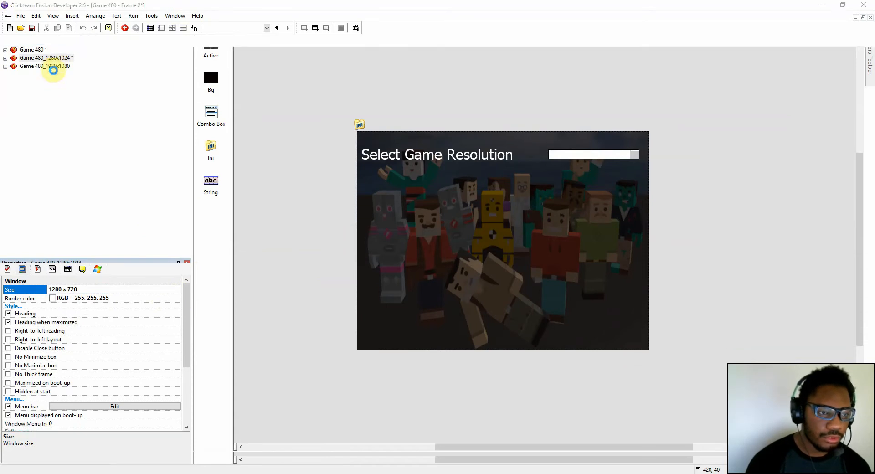
Step: Open Frame 2 of the Game 480_1280x1024 clone and set the Bg object's height to 720
double_click(53, 71)
double_click(228, 110)
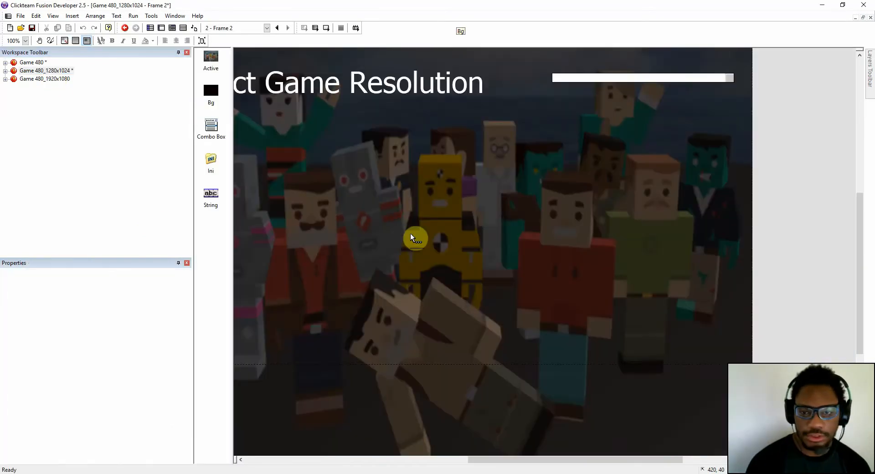
scroll(412, 237, "down", 3, "ctrl")
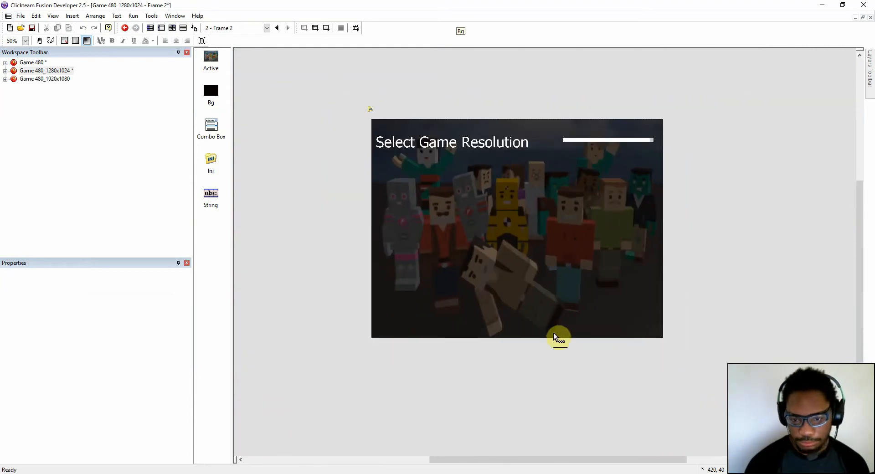
left_click(558, 335)
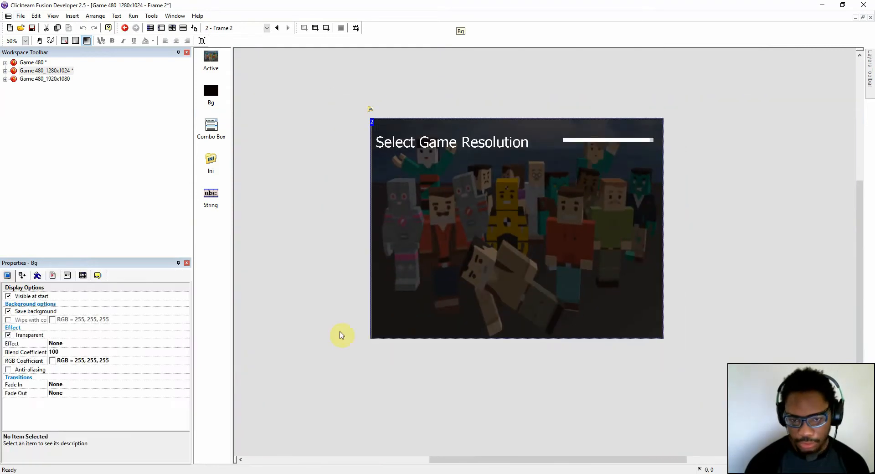
left_click(22, 275)
left_click(75, 335)
type("720")
key("Return")
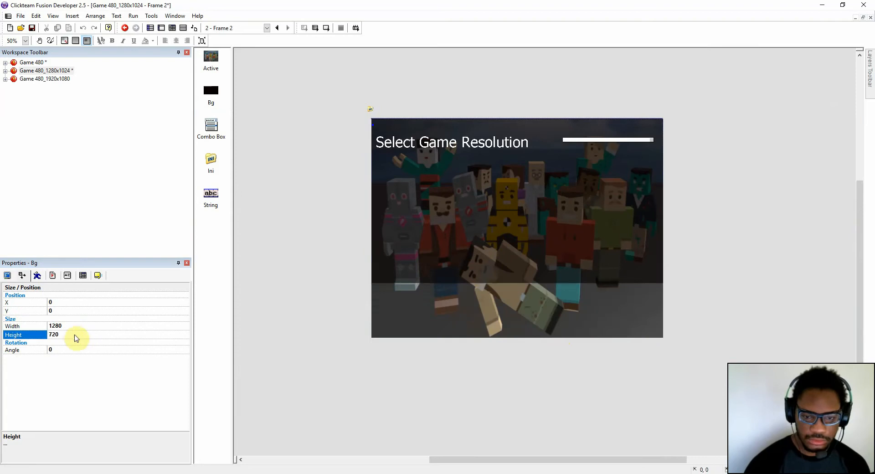
Step: Set the height of the Active background picture in Frame 2 to 720
left_click(569, 311)
left_click(69, 336)
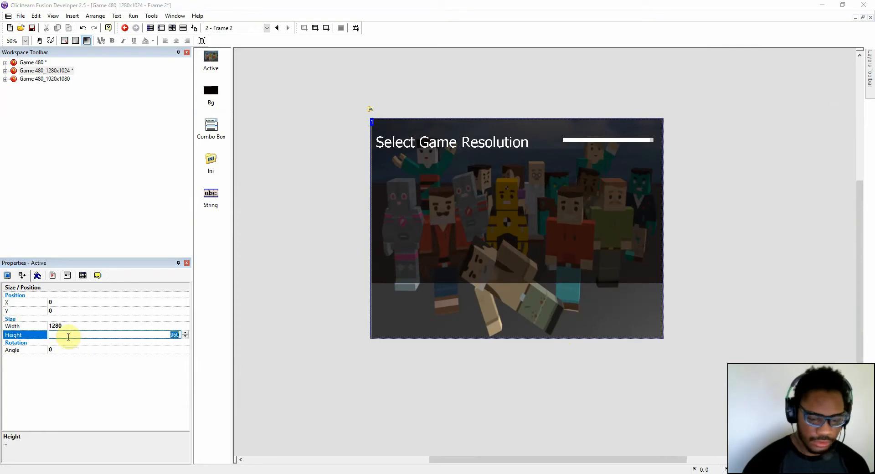
type("720")
key("Return")
left_click(584, 390)
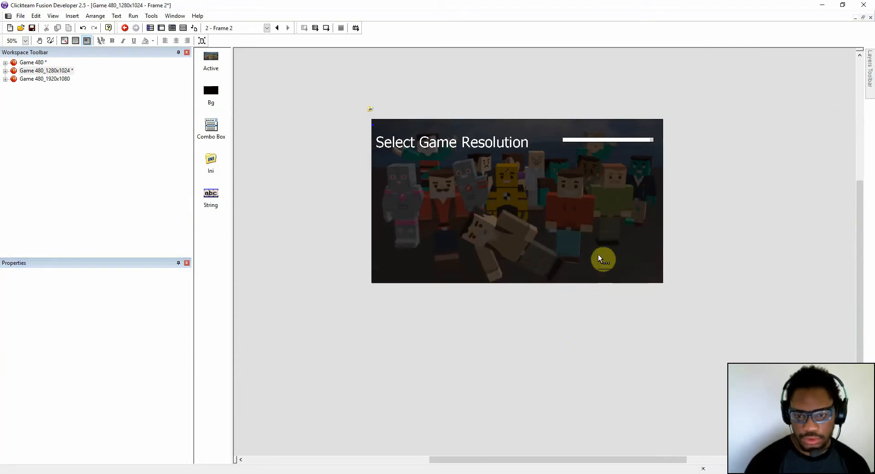
scroll(602, 259, "up", 2)
scroll(602, 259, "up", 1, "ctrl")
scroll(633, 296, "up", 3, "ctrl")
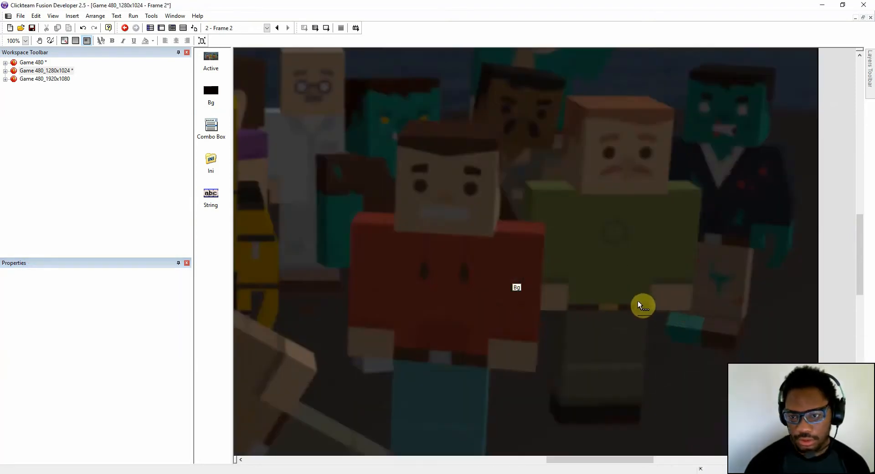
scroll(693, 315, "down", 4)
scroll(621, 283, "down", 4, "ctrl")
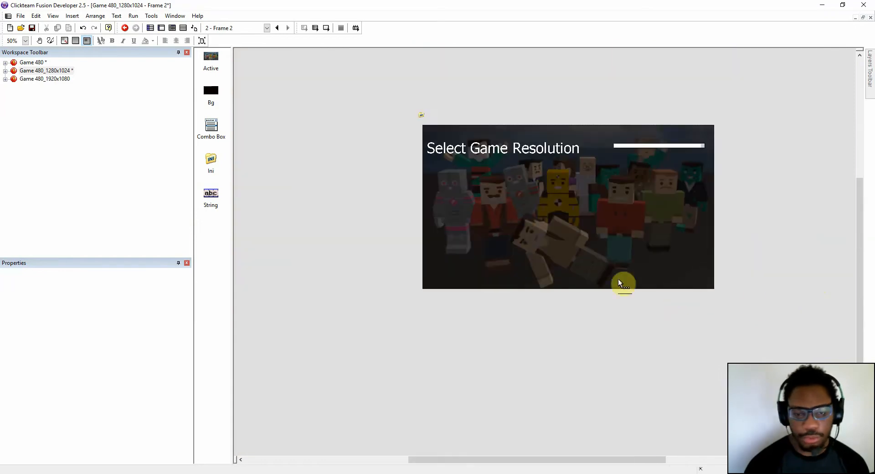
Step: Open Frame 1 of the Game 480_1280x1024 clone and set the Firefly Node - Camera object's height to 720
double_click(51, 79)
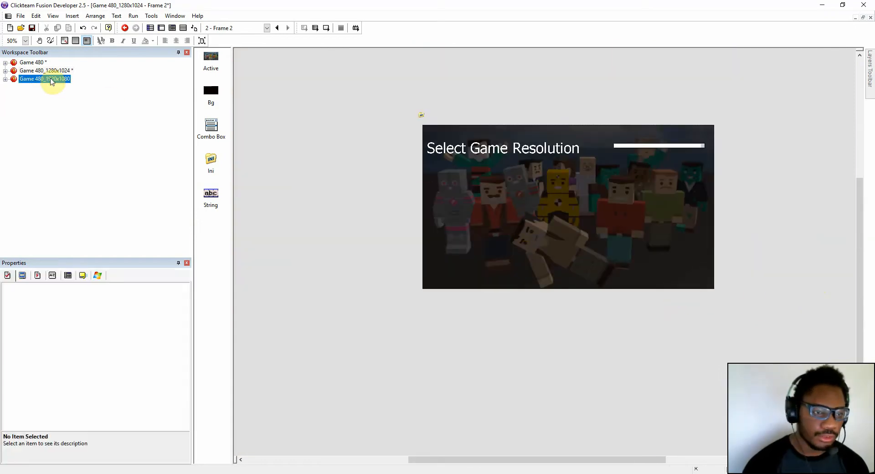
left_click(51, 72)
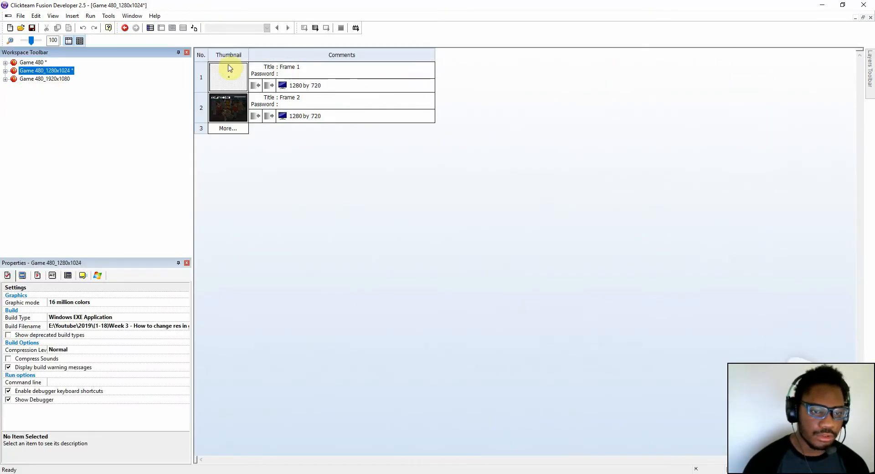
double_click(230, 75)
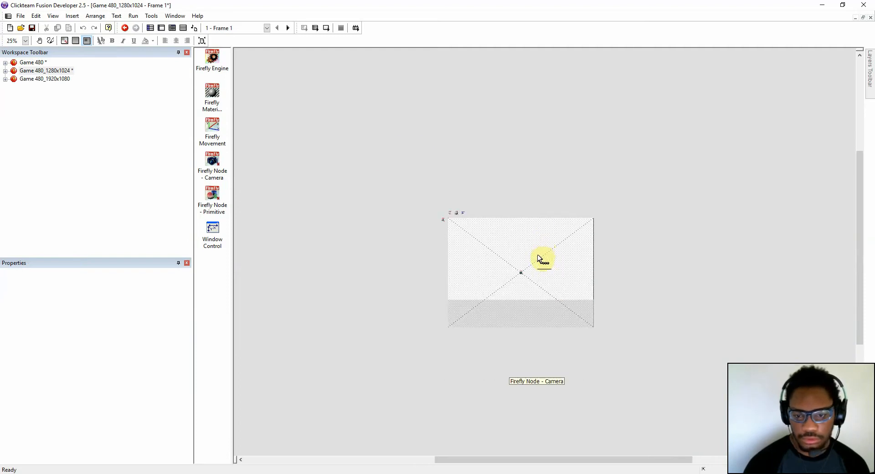
scroll(538, 255, "up", 3, "ctrl")
scroll(532, 267, "down", 1, "ctrl")
left_click(508, 270)
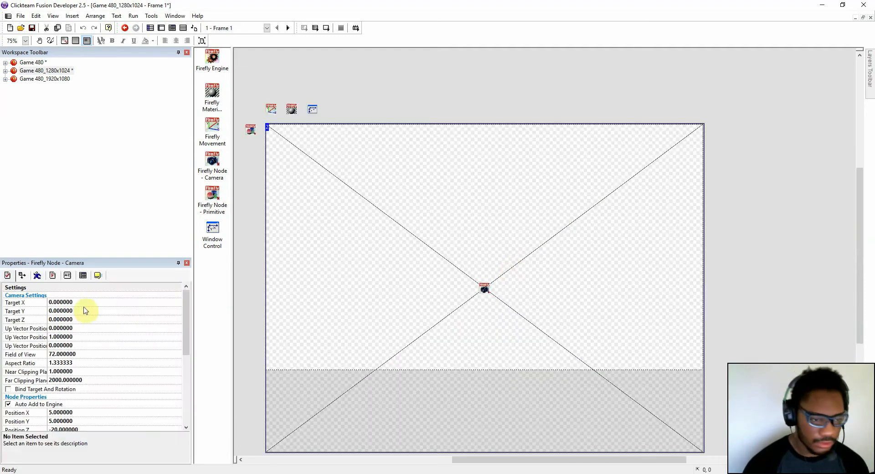
left_click(37, 275)
left_click(64, 335)
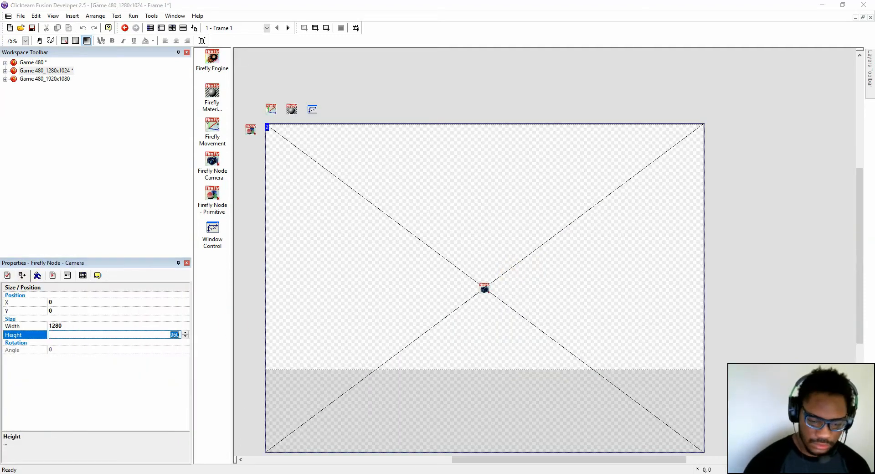
type("720")
key("Return")
Step: Set the Firefly Engine object's height in Frame 1 to 720
left_click(391, 448)
left_click(55, 335)
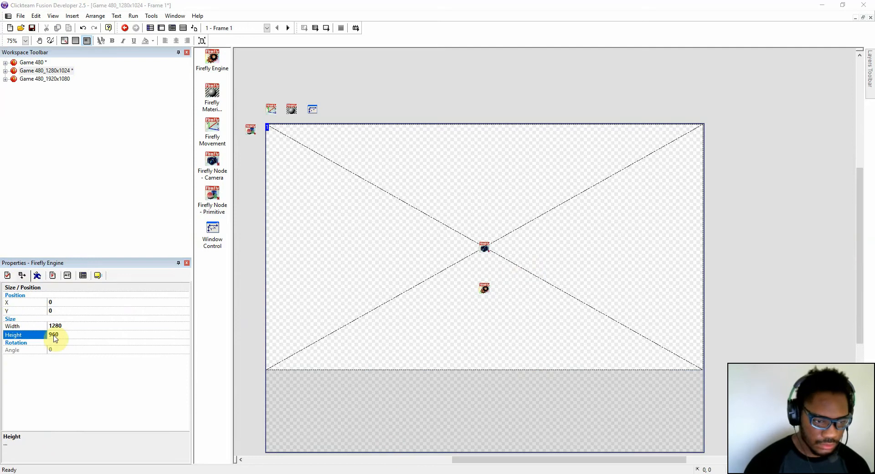
type("720")
key("Return")
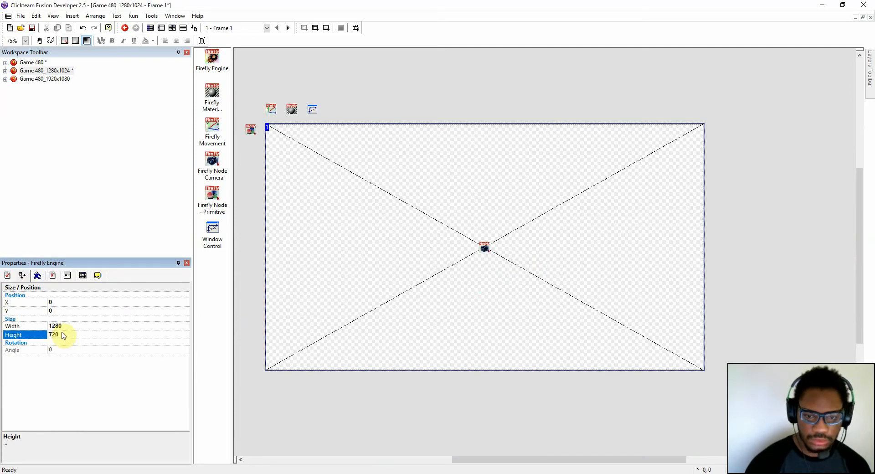
Step: Open Frame 1 of Game 480_1920x1080 and set the application's window size to 1920 x 1080, applying it to the frame
double_click(51, 80)
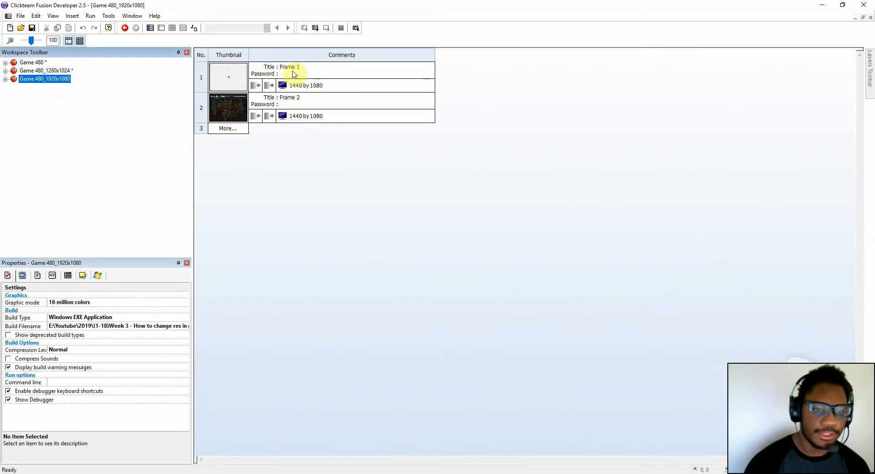
left_click(223, 81)
double_click(223, 81)
scroll(400, 224, "down", 1, "ctrl")
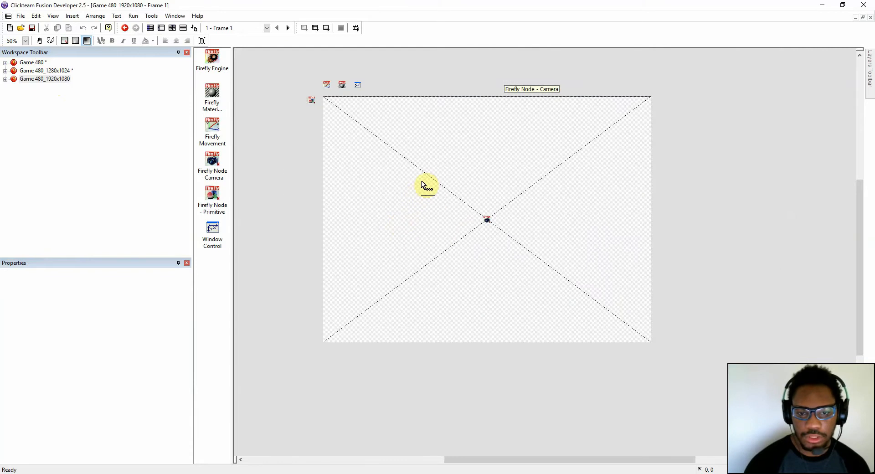
left_click(34, 79)
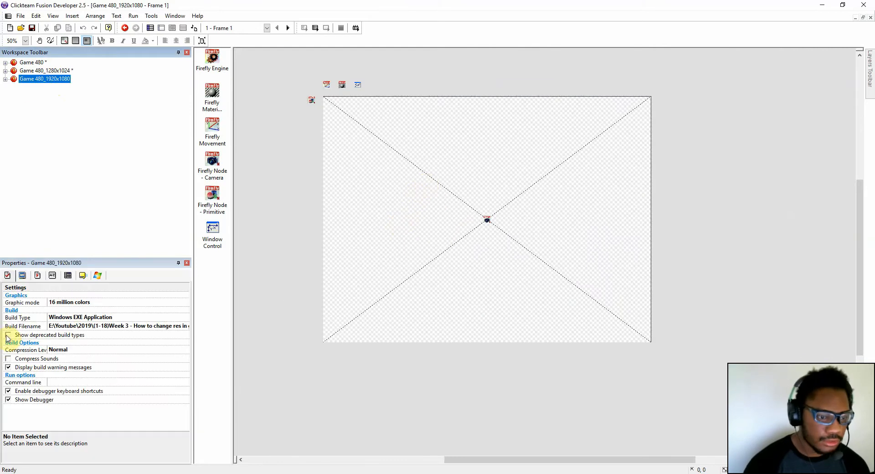
left_click(21, 275)
left_click(182, 297)
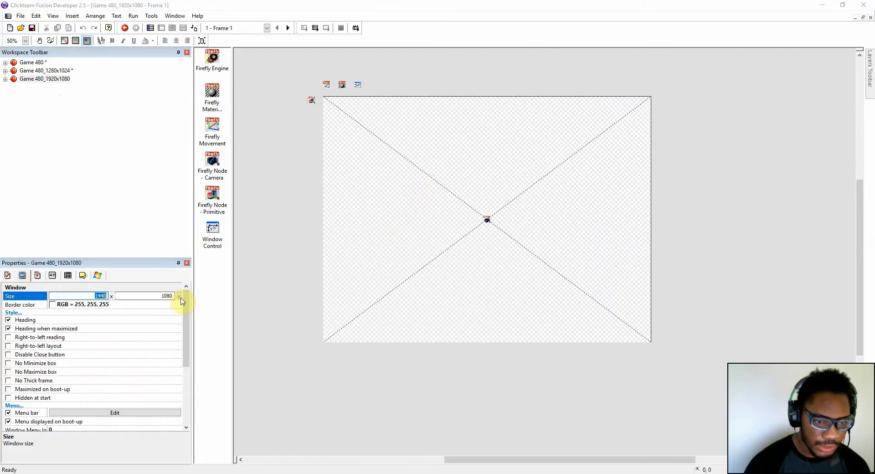
left_click(179, 296)
right_click(211, 294)
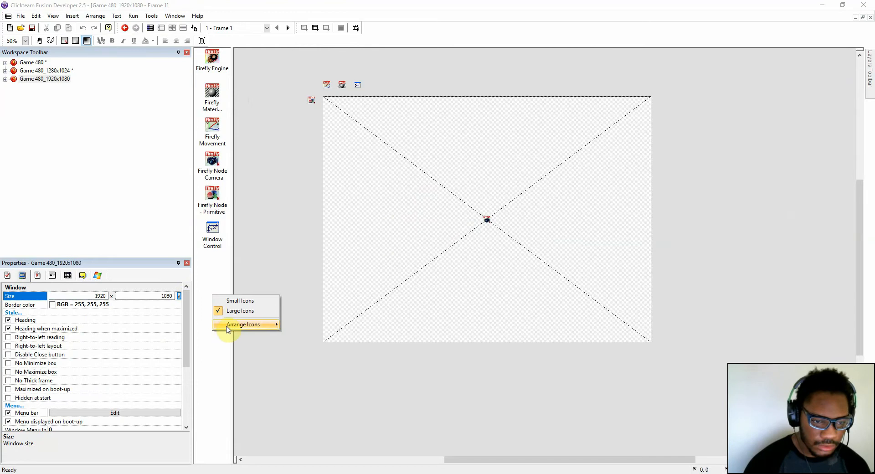
left_click(285, 348)
left_click(471, 266)
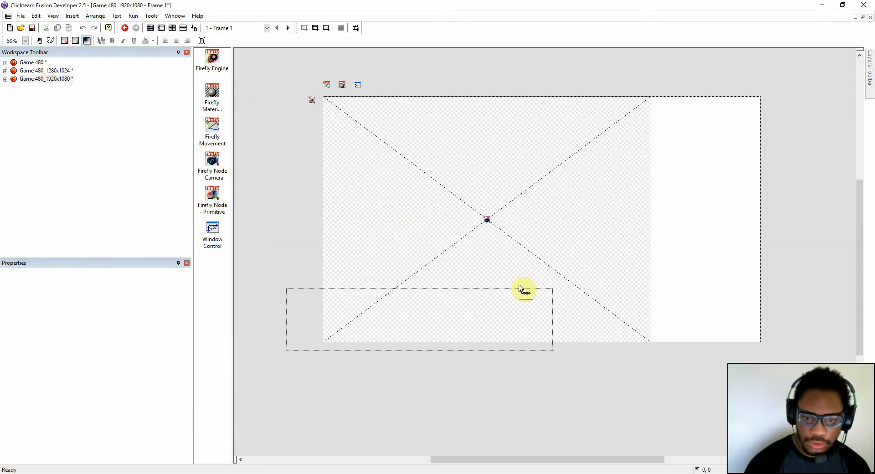
Step: Set the Firefly Node - Camera object's width in Frame 1 to 1920
left_click(565, 228)
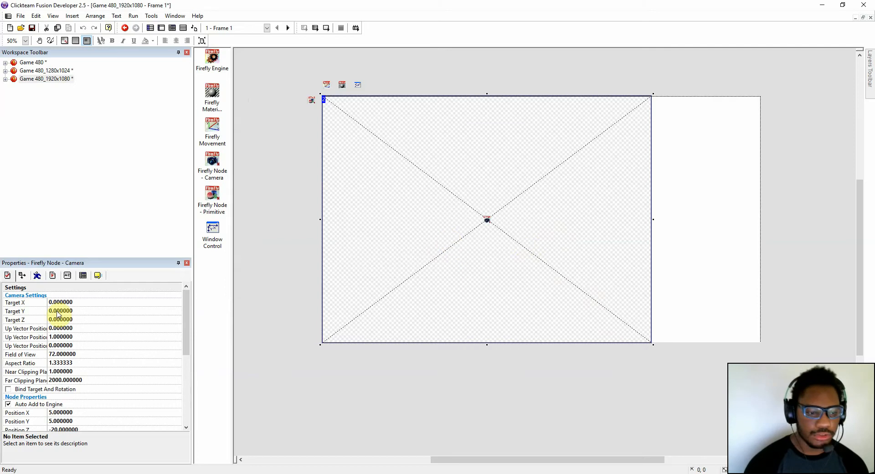
left_click(21, 275)
left_click(70, 326)
type("1920")
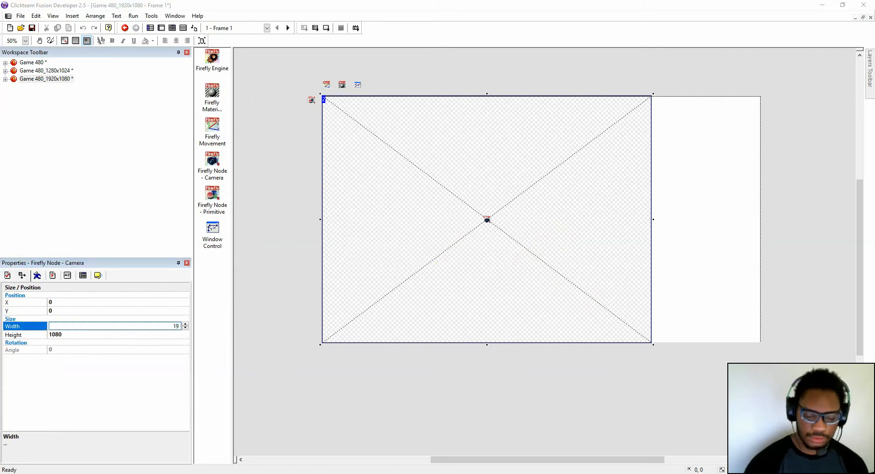
key("Return")
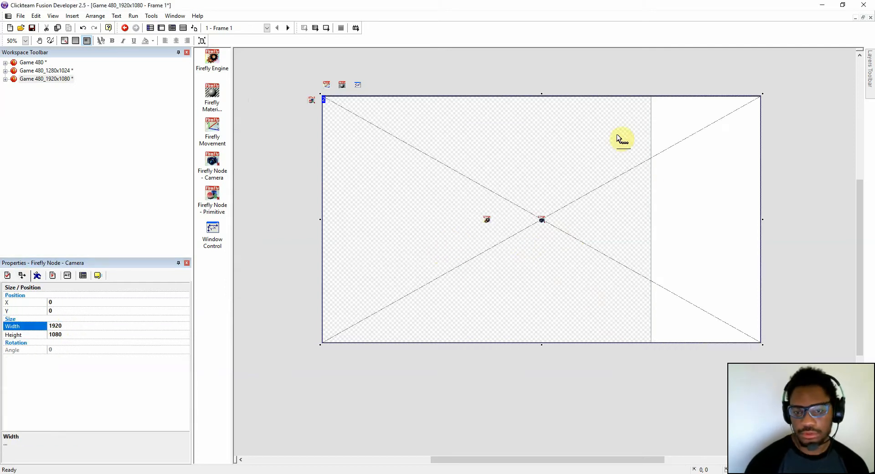
Step: Set the Firefly Engine object's width in Frame 1 to 1920
left_click(211, 94)
left_click(212, 128)
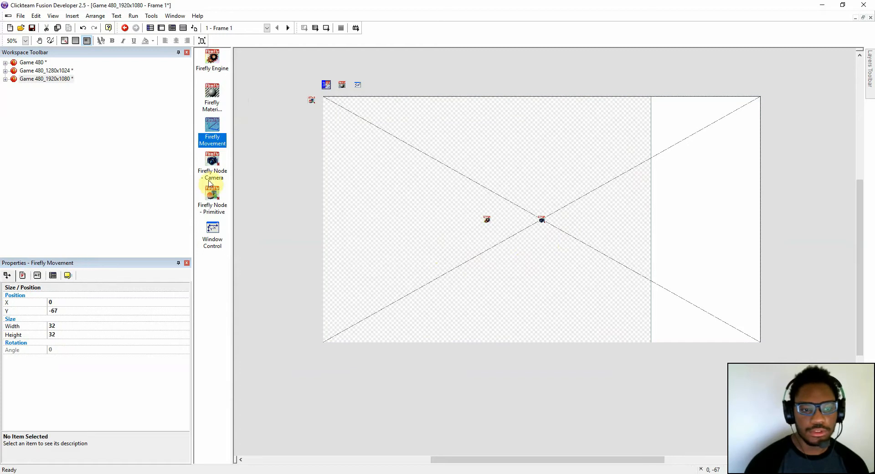
left_click(216, 164)
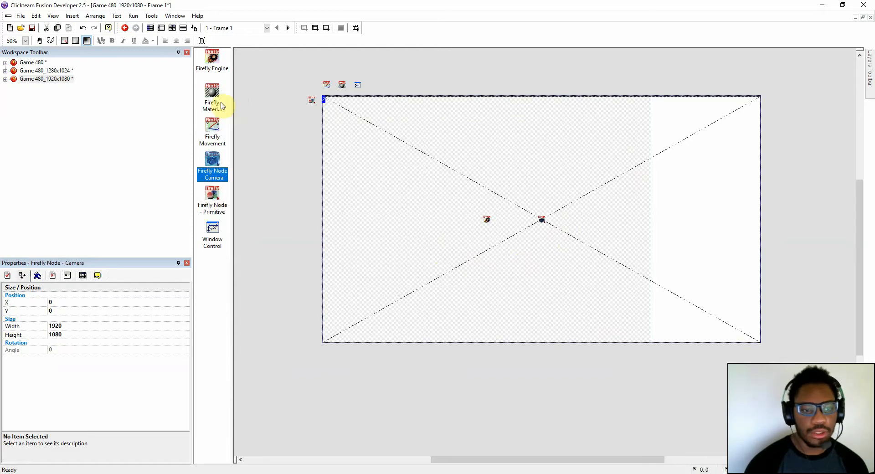
left_click(213, 57)
left_click(76, 327)
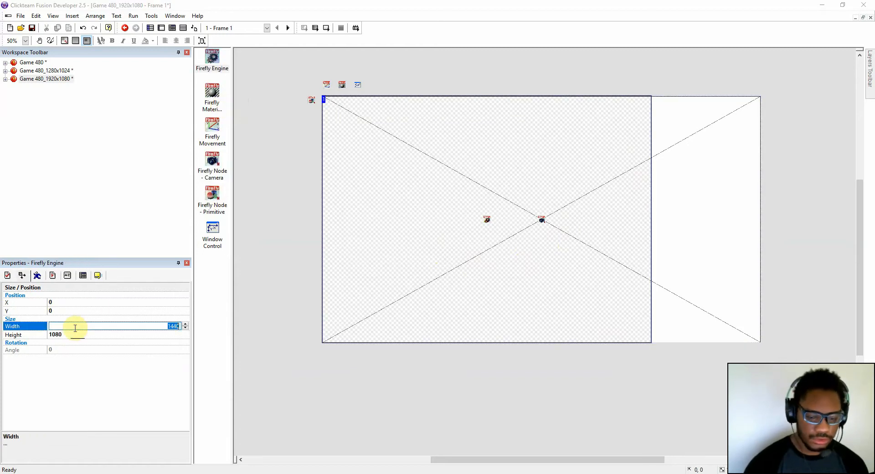
type("1920")
key("Return")
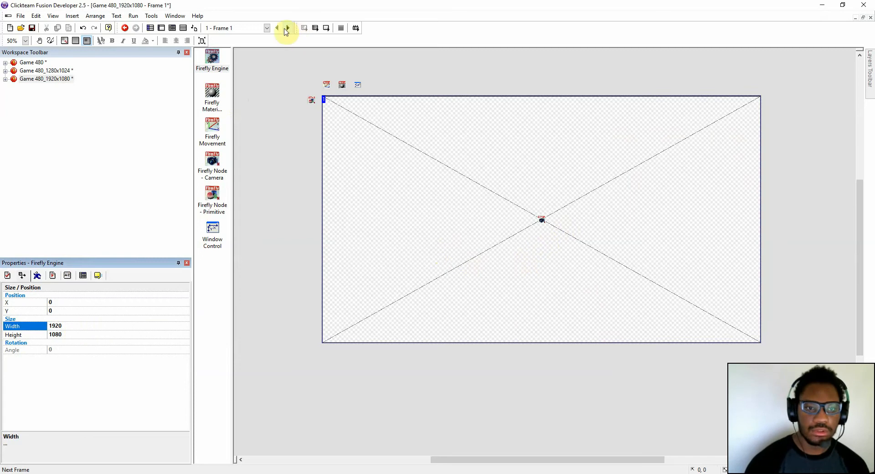
Step: Go to Frame 2 of Game 480_1920x1080 and set the Bg object's width to 1920
left_click(288, 28)
left_click(596, 306)
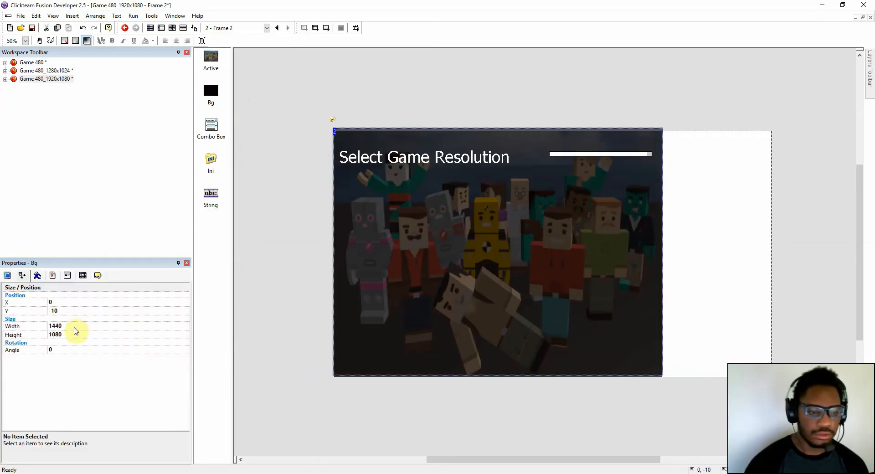
left_click(59, 326)
type("1920")
key("Return")
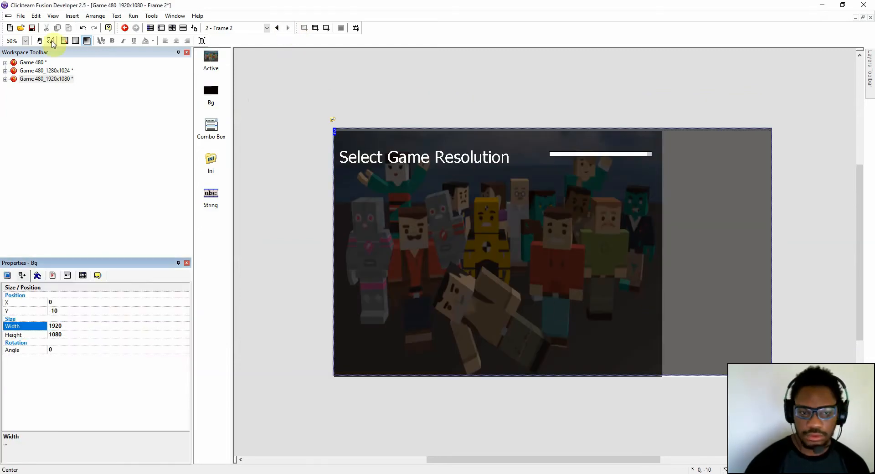
Step: Set the width of the Active background picture in Frame 2 to 1920 and deselect it
left_click(209, 65)
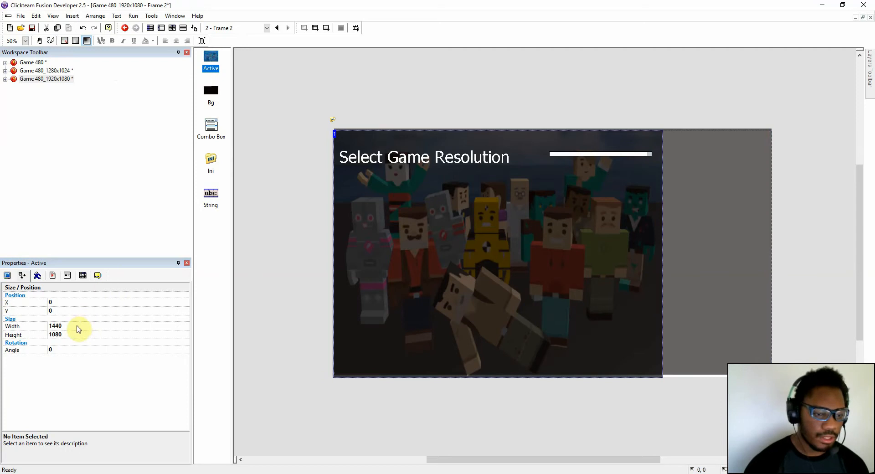
left_click(77, 327)
type("1920")
key("Return")
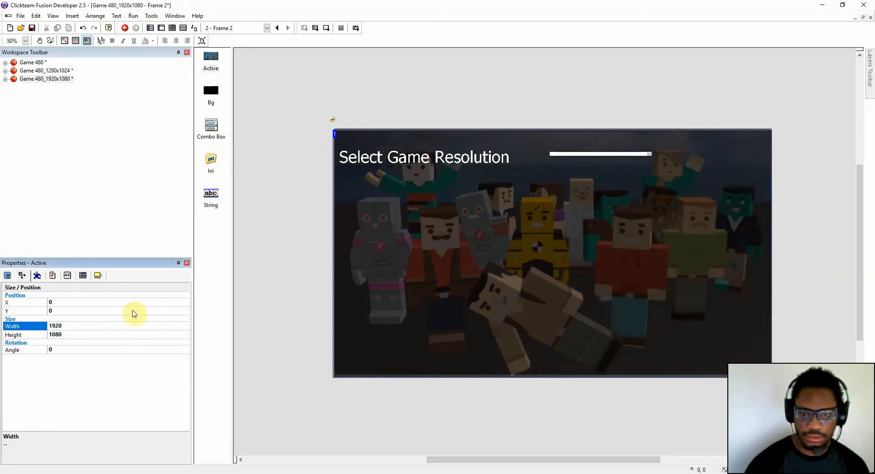
left_click(494, 107)
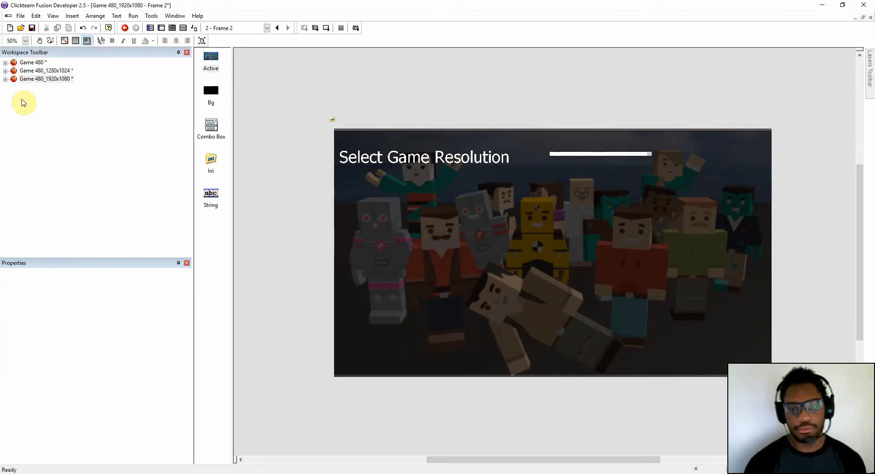
right_click(19, 100)
left_click(128, 137)
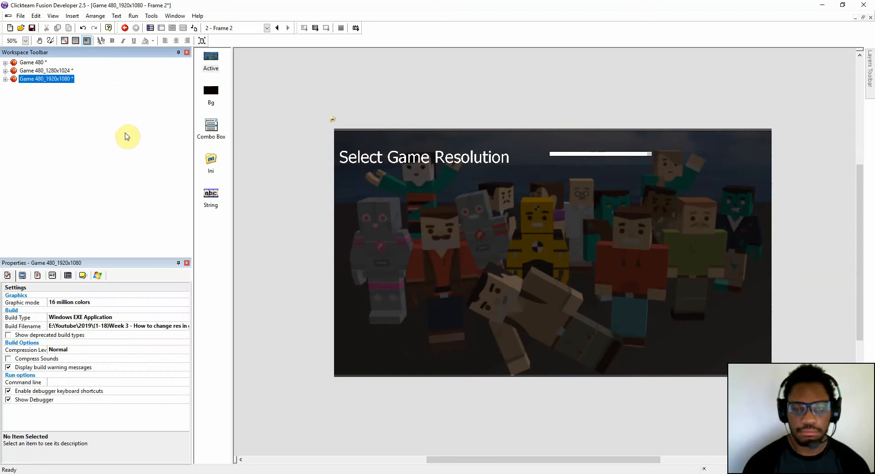
right_click(125, 119)
left_click(117, 127)
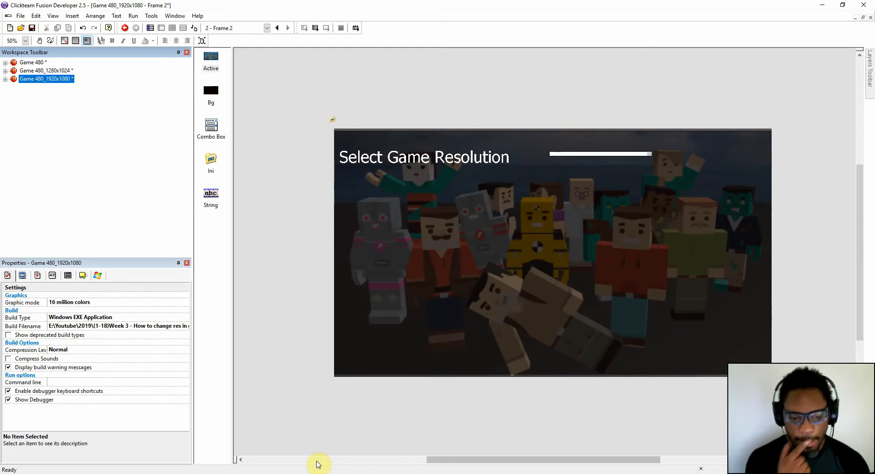
Step: Switch to File Explorer, go up to the Launcher folder and turn off the display of hidden items
left_click(296, 473)
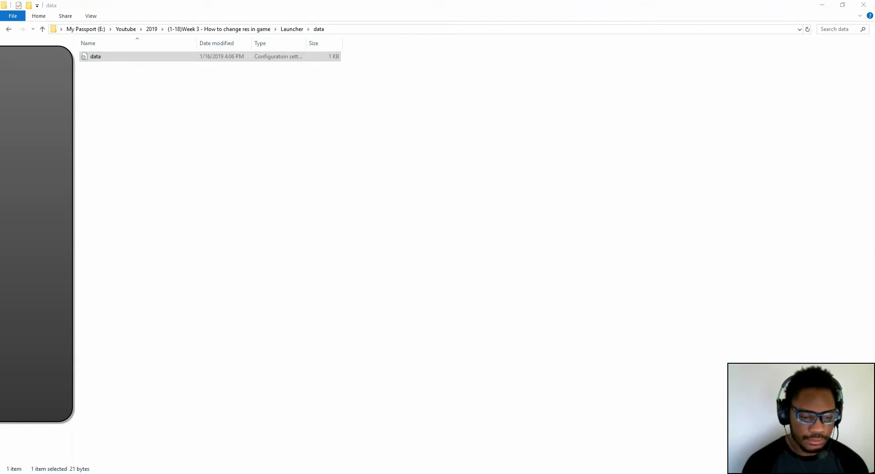
left_click(292, 30)
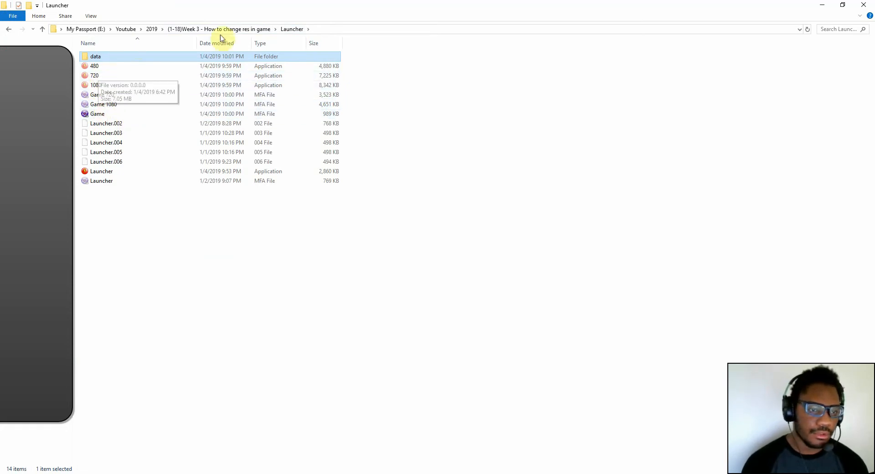
left_click(91, 16)
left_click(334, 48)
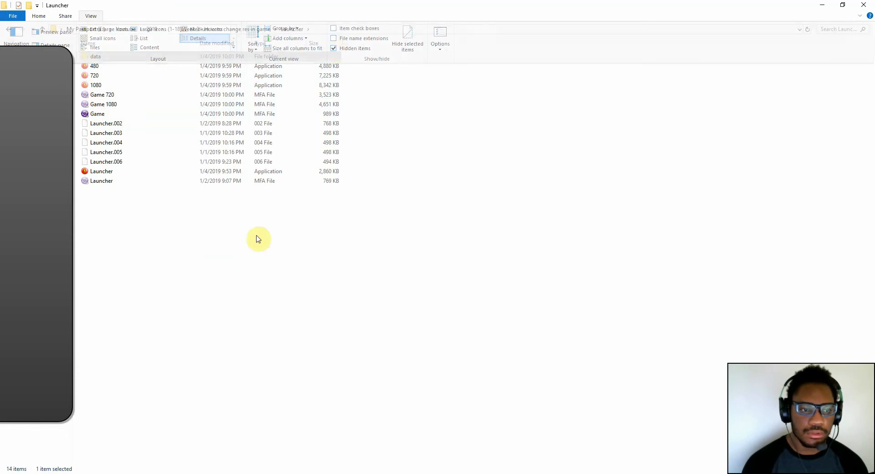
left_click(170, 170)
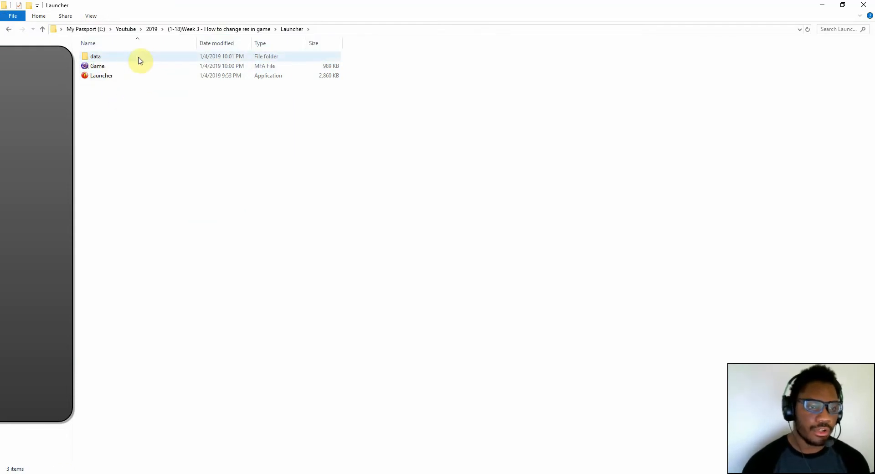
Step: Run the Launcher application from the Launcher folder and test choosing a resolution in the Select Game Resolution frame
left_click(105, 76)
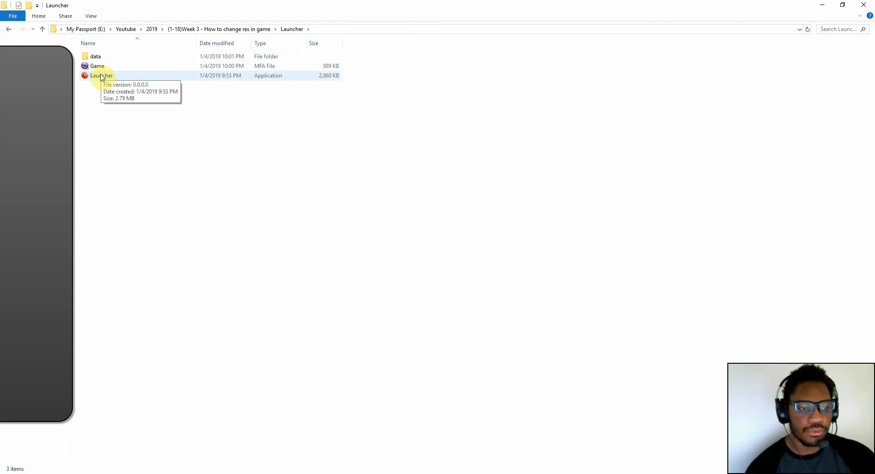
left_click(89, 58)
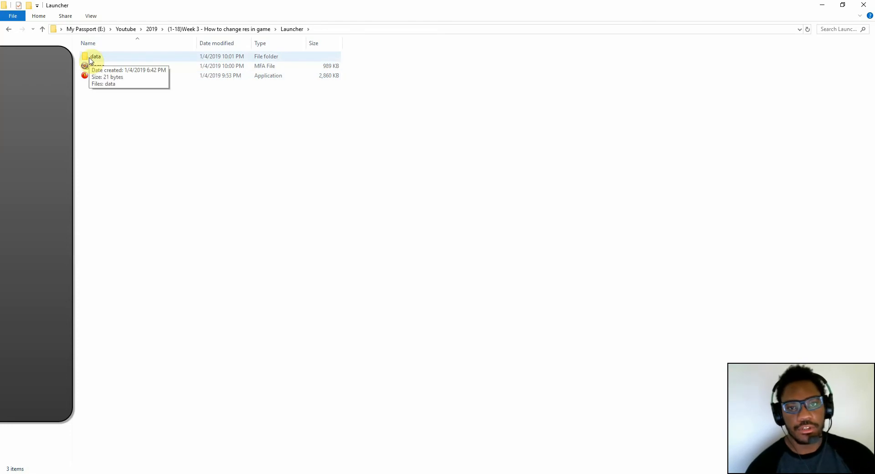
double_click(101, 78)
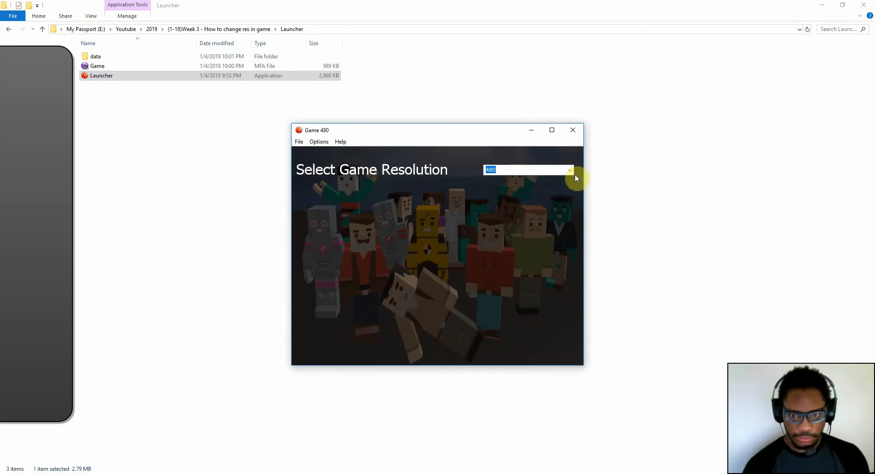
left_click(572, 173)
left_click(525, 190)
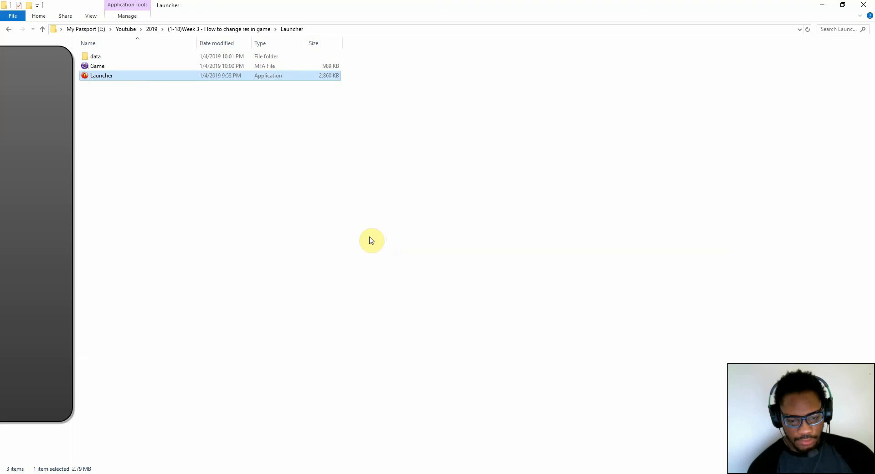
left_click(440, 249)
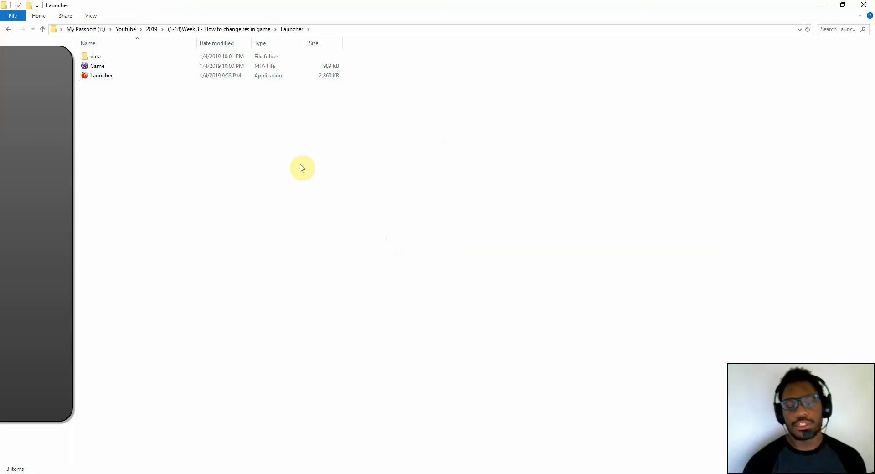